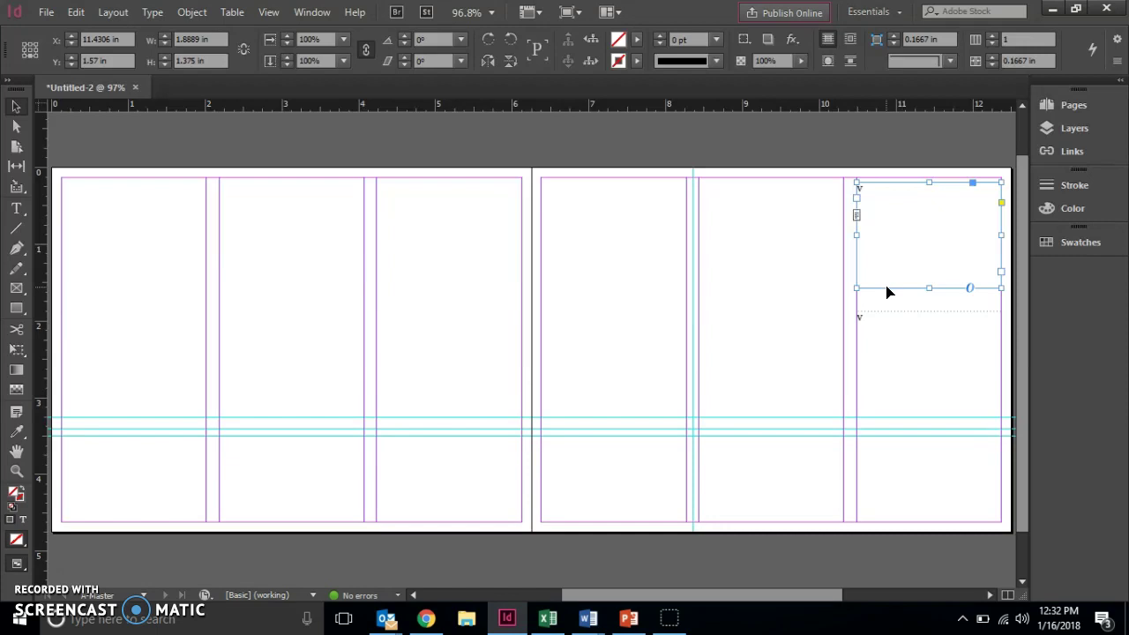
Move the upper text frame into the right page's middle column, with its bottom edge on the horizontal guide at 3.25 in.
{"action": "left_click_drag", "start_coordinate": [887, 290], "coordinate": [728, 415]}
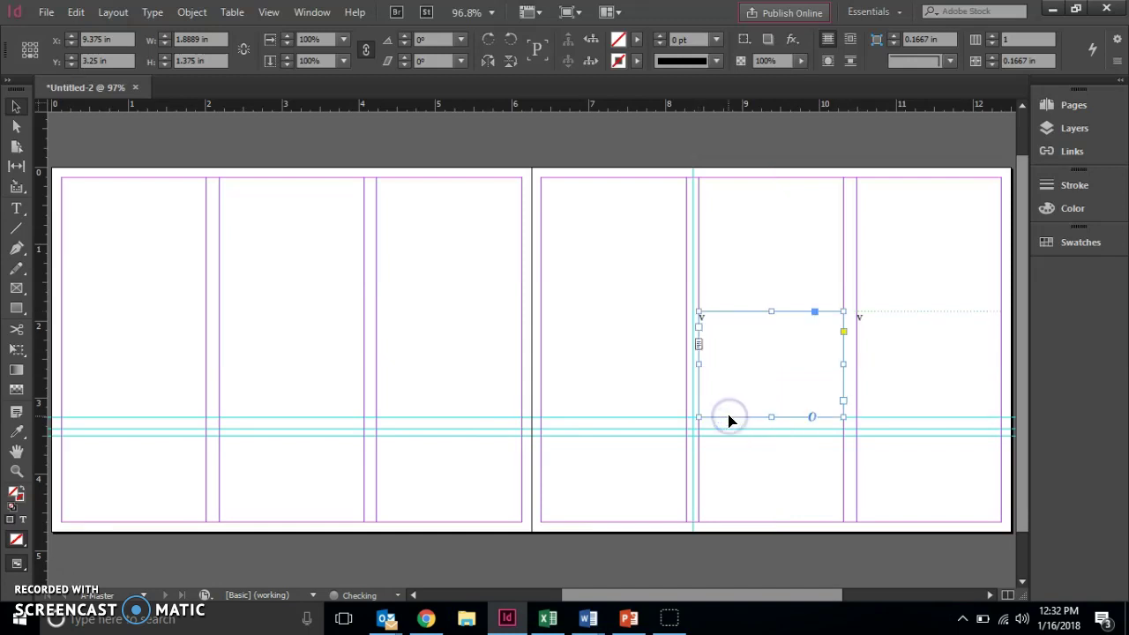
{"action": "left_click", "coordinate": [959, 371]}
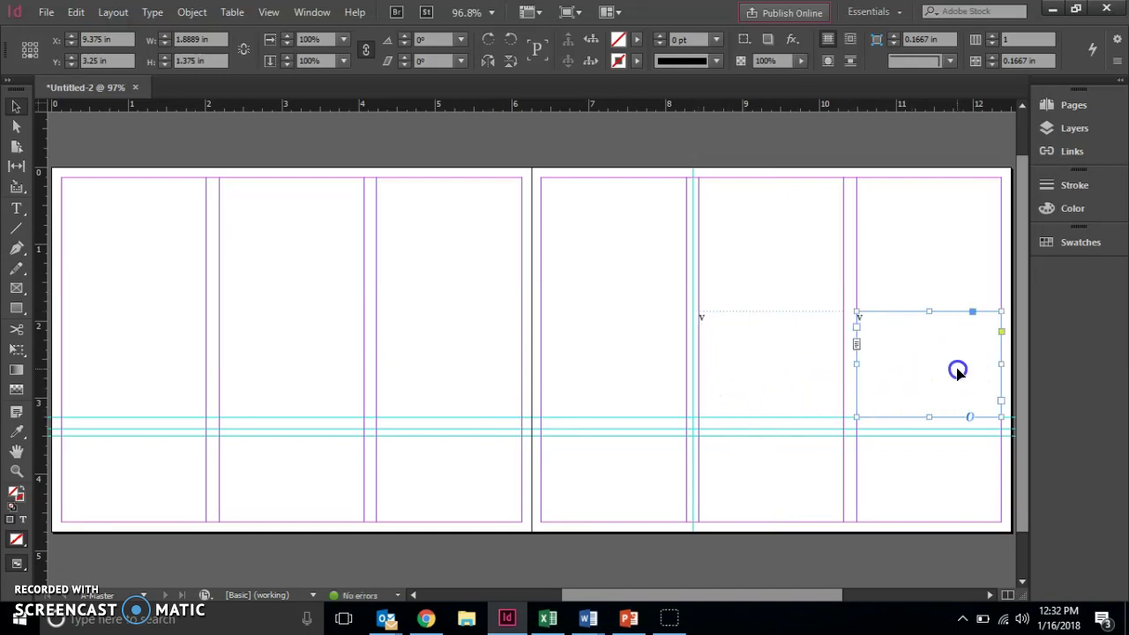
{"action": "left_click", "coordinate": [810, 373]}
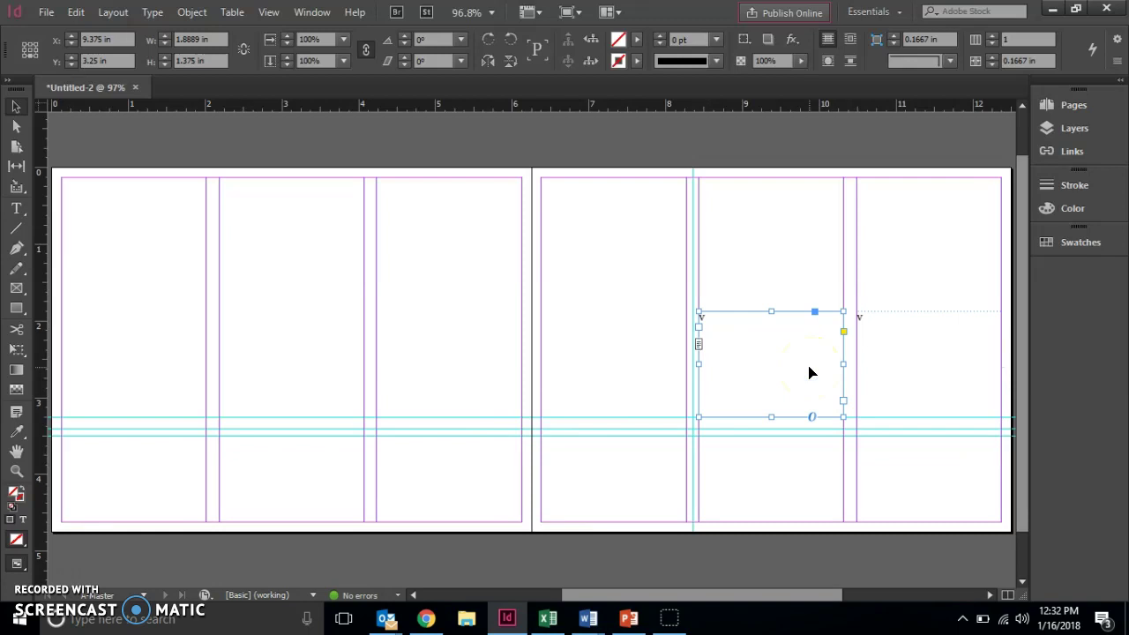
Set both the column and margin guide colors to Light Gray in the Guides & Pasteboard preferences.
{"action": "left_click", "coordinate": [78, 12]}
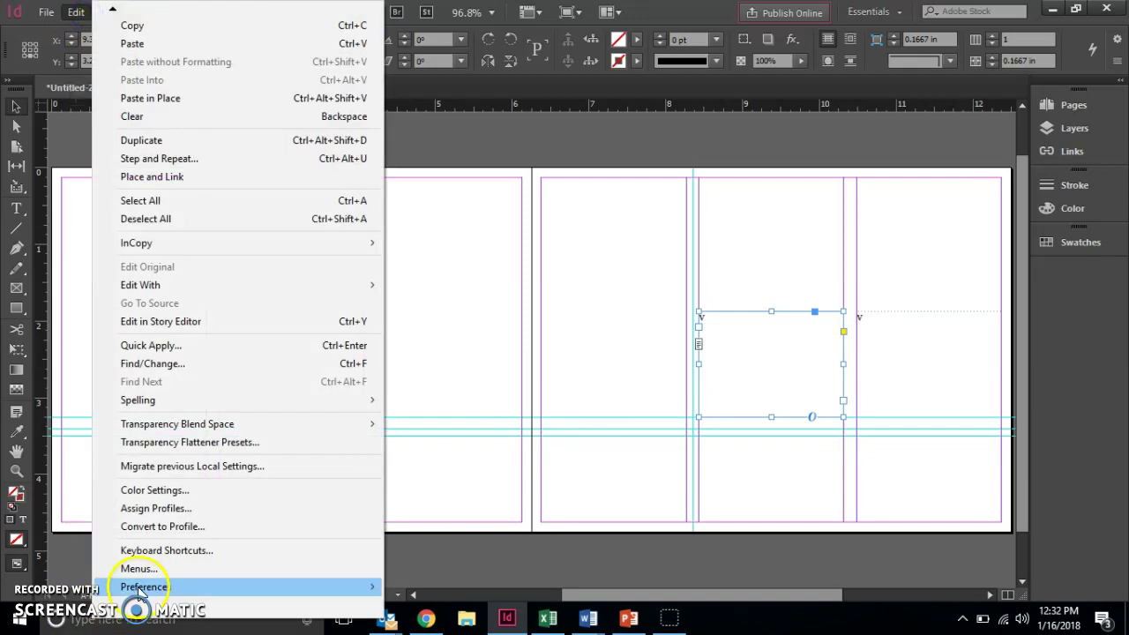
{"action": "mouse_move", "coordinate": [139, 593]}
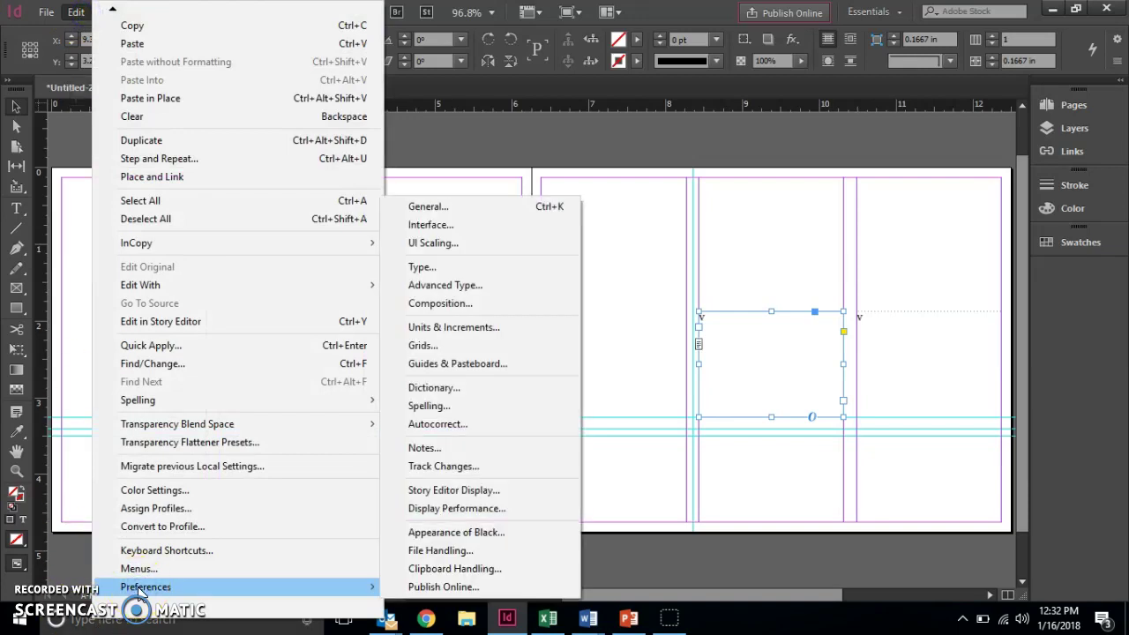
{"action": "left_click", "coordinate": [492, 367]}
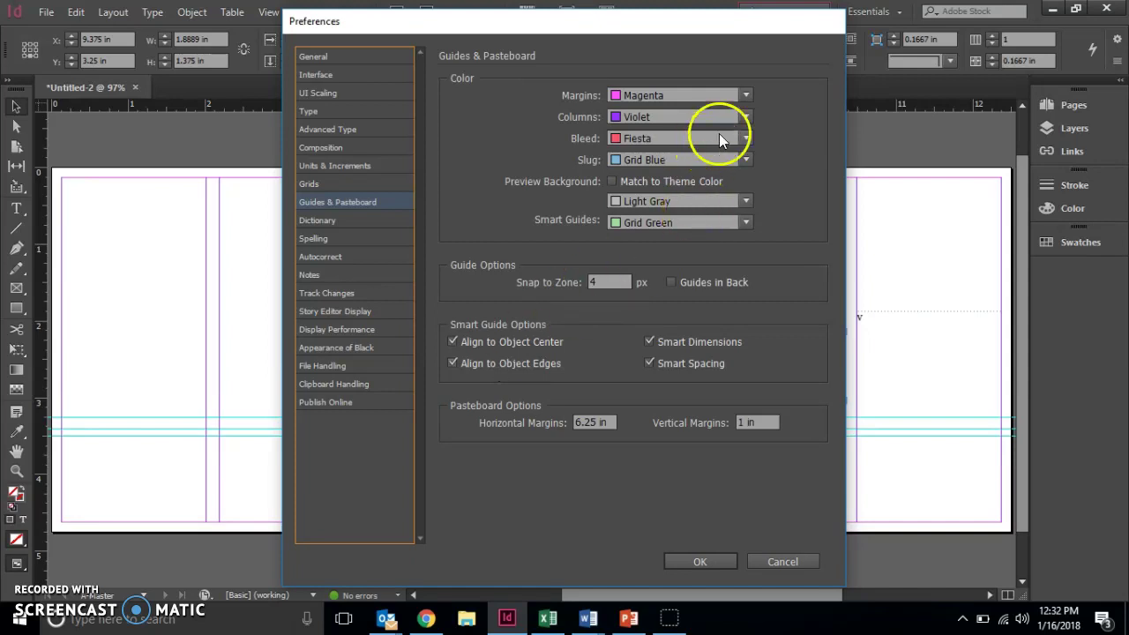
{"action": "left_click", "coordinate": [747, 117]}
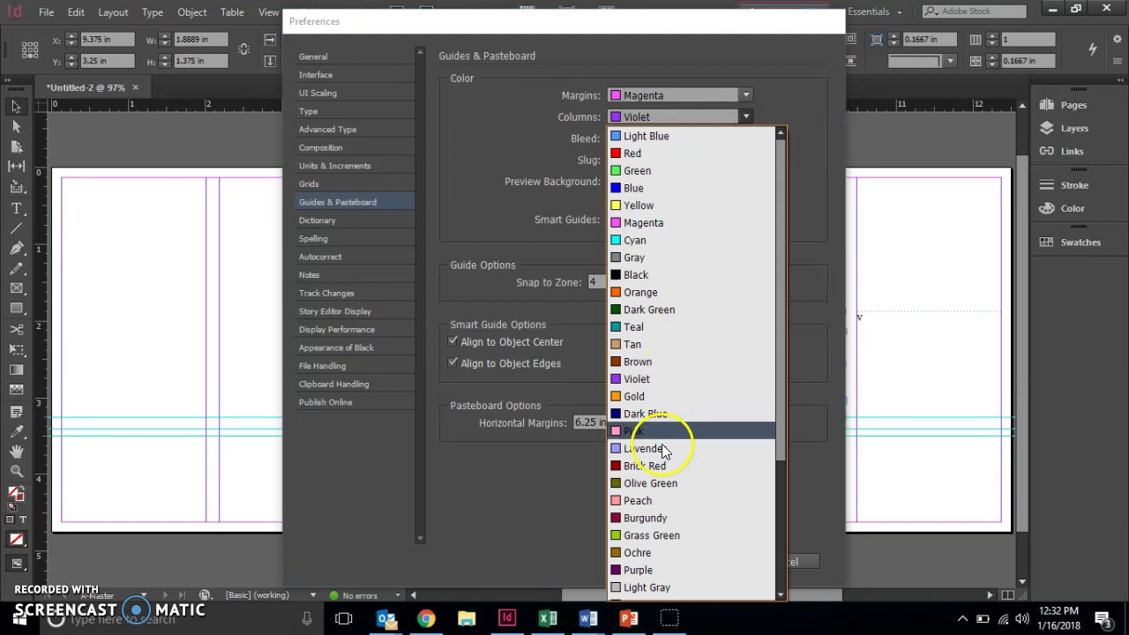
{"action": "left_click", "coordinate": [647, 585]}
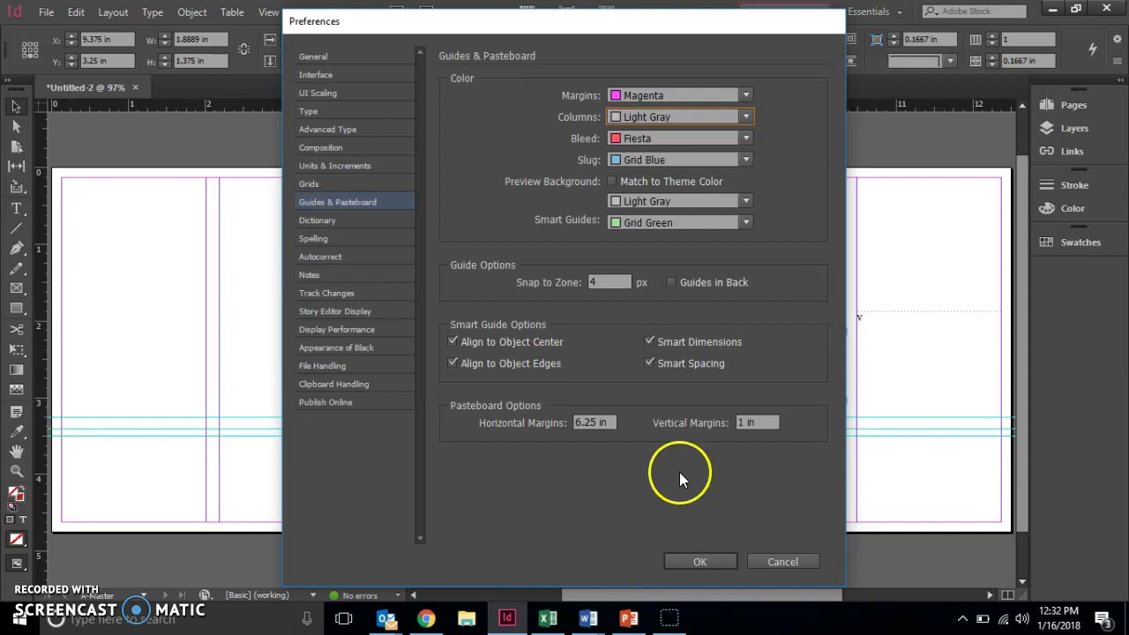
{"action": "left_click", "coordinate": [746, 93]}
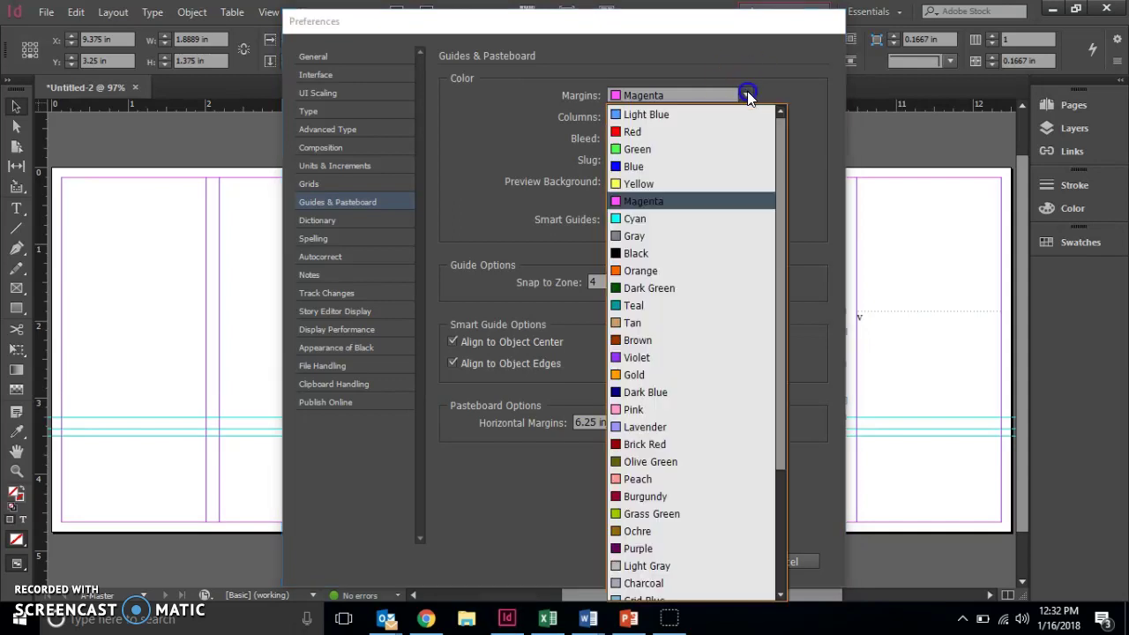
{"action": "left_click", "coordinate": [613, 571]}
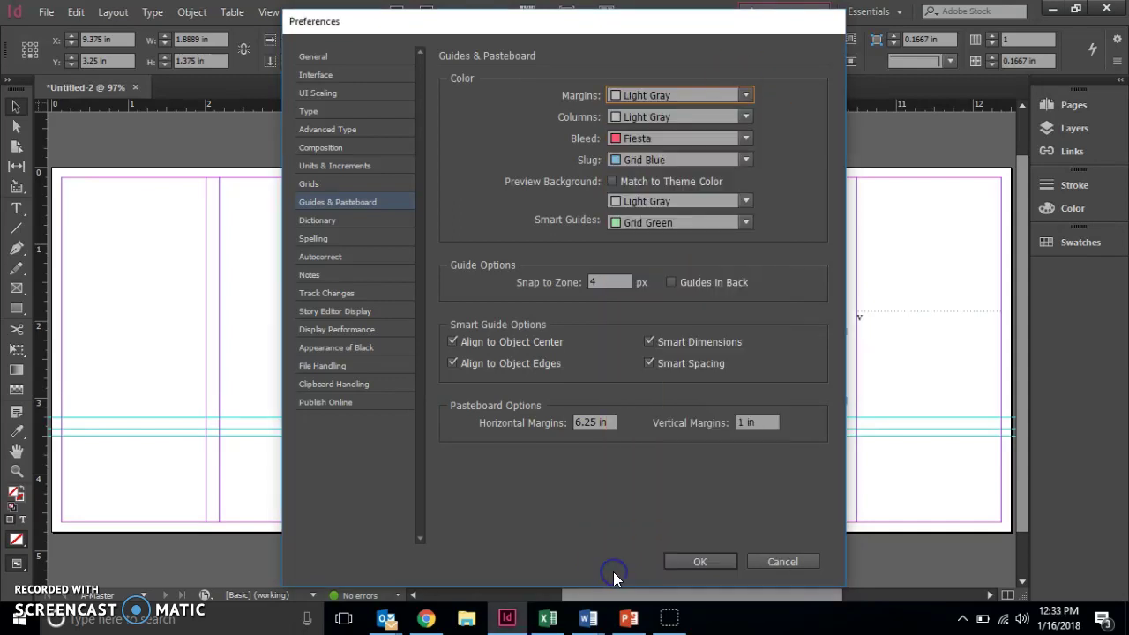
{"action": "left_click", "coordinate": [687, 570]}
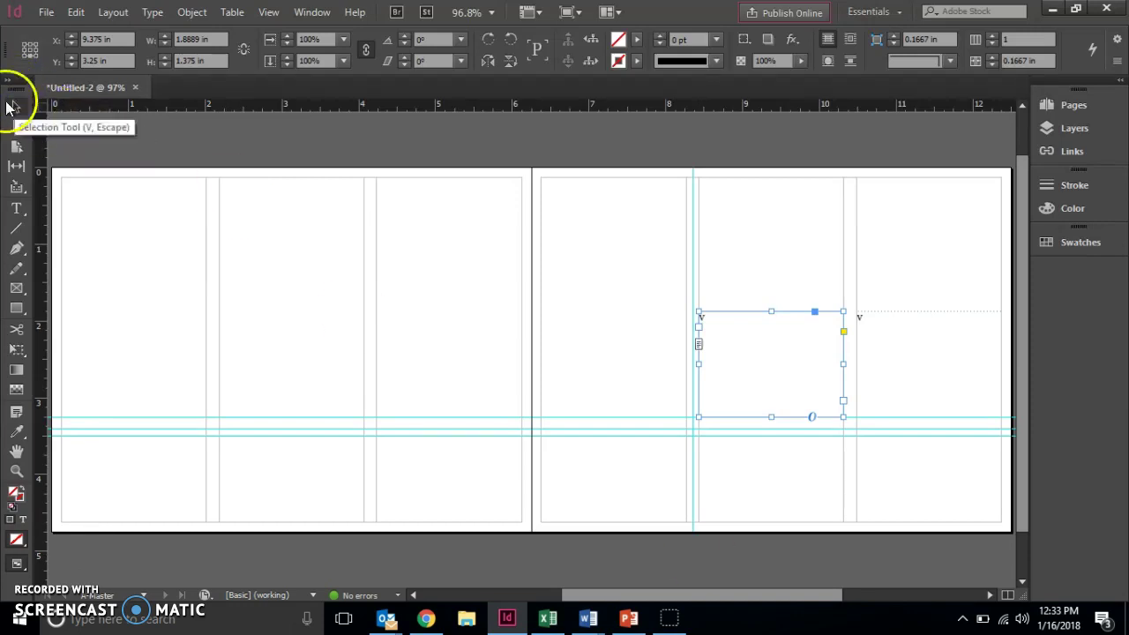
Select the vertical ruler guide and all three horizontal ones, change their color to Red, and deselect them.
{"action": "left_click", "coordinate": [692, 261]}
{"action": "left_click", "coordinate": [694, 261]}
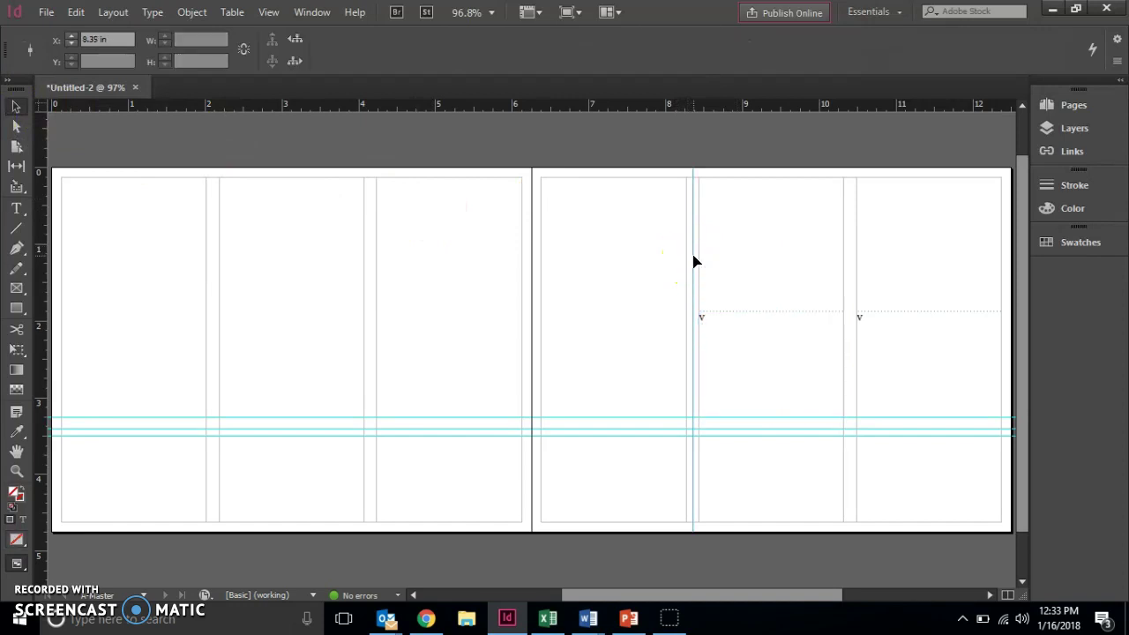
{"action": "left_click", "coordinate": [389, 418], "text": "shift"}
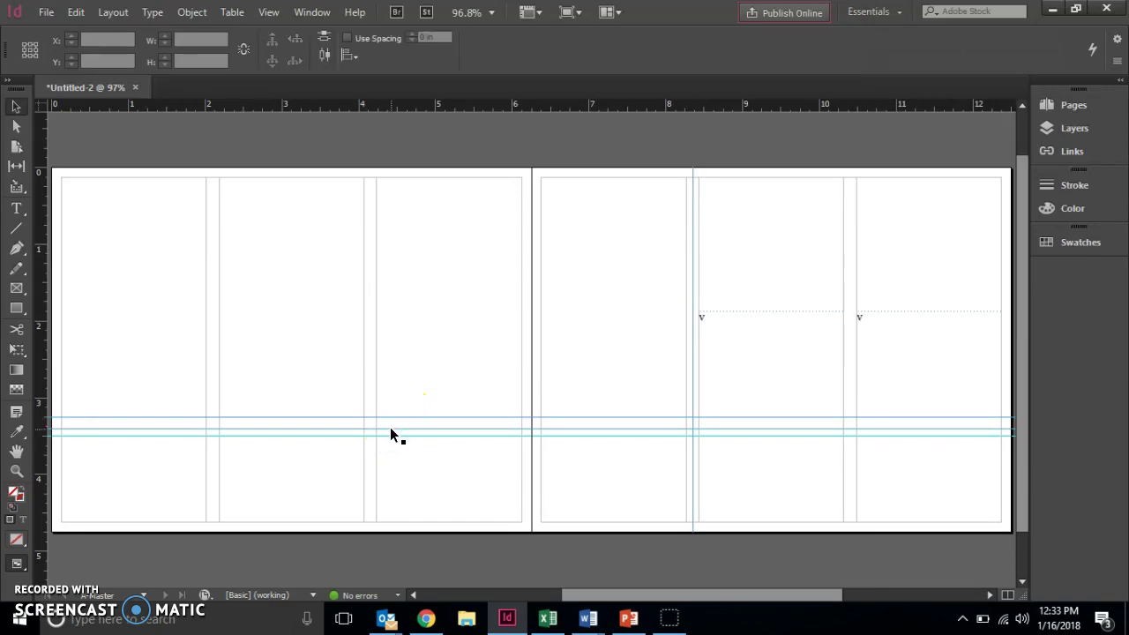
{"action": "left_click_drag", "start_coordinate": [391, 430], "coordinate": [390, 436]}
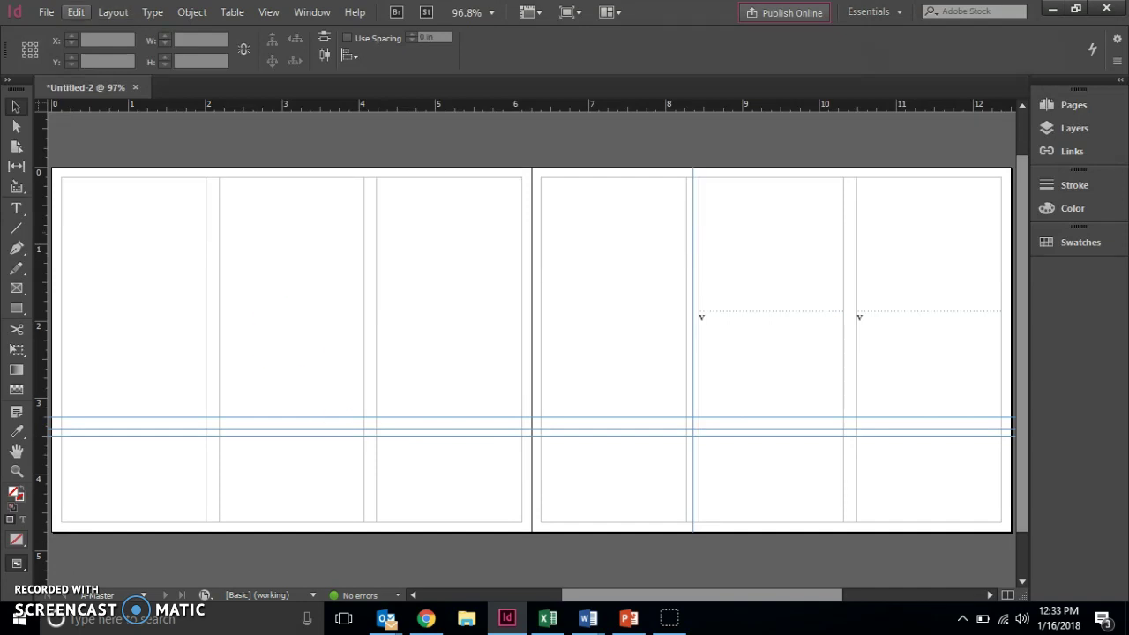
{"action": "left_click", "coordinate": [113, 12]}
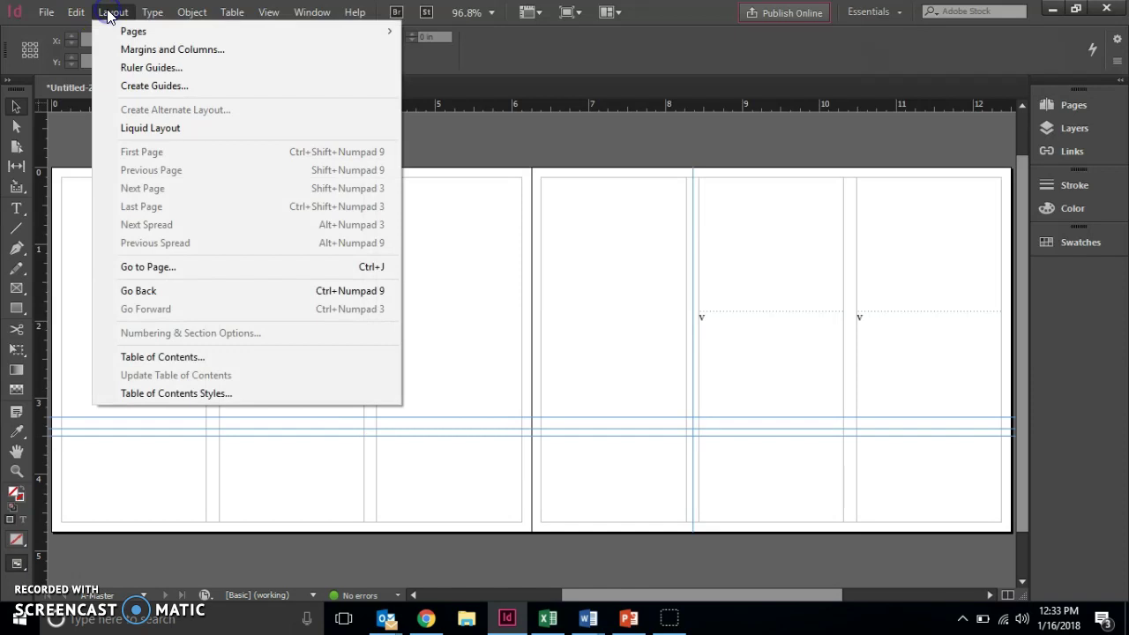
{"action": "left_click", "coordinate": [142, 67]}
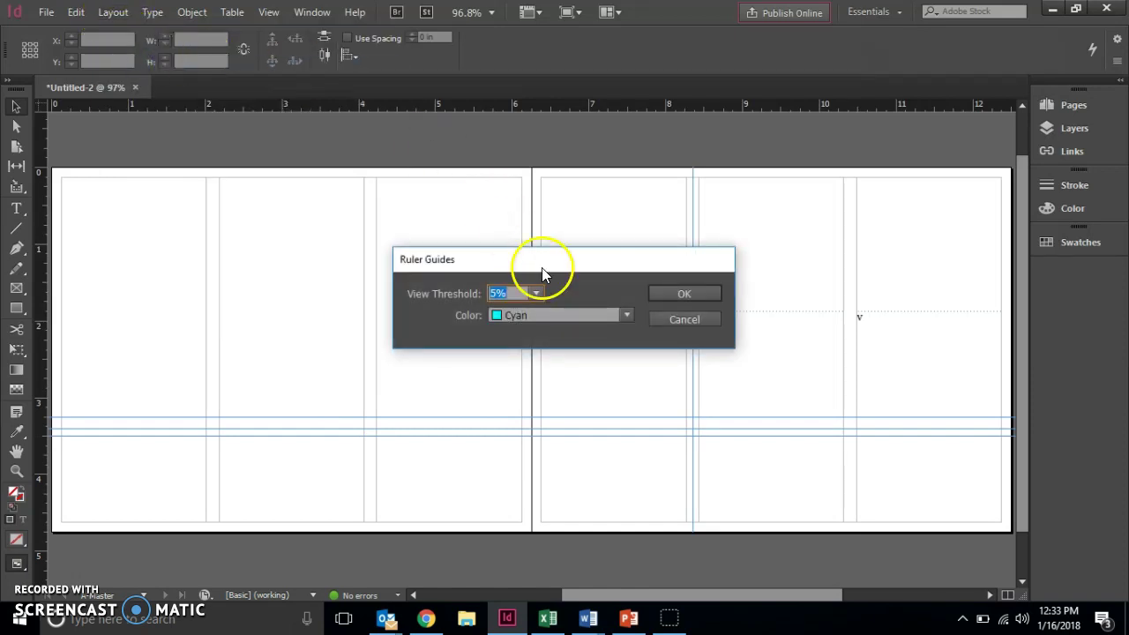
{"action": "left_click", "coordinate": [628, 320]}
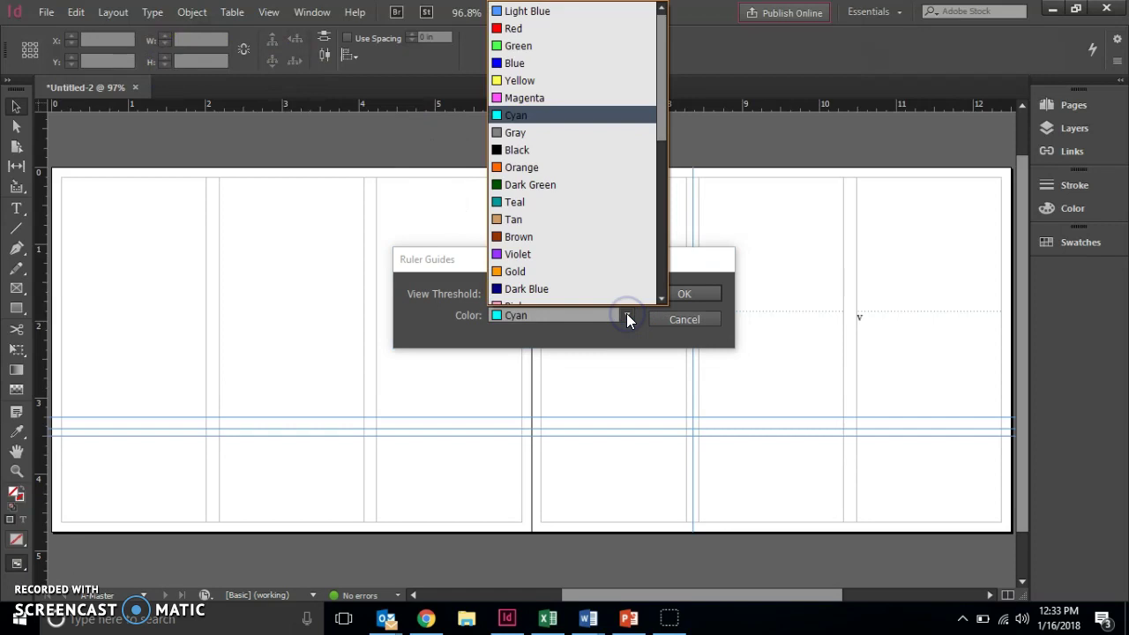
{"action": "left_click", "coordinate": [519, 28]}
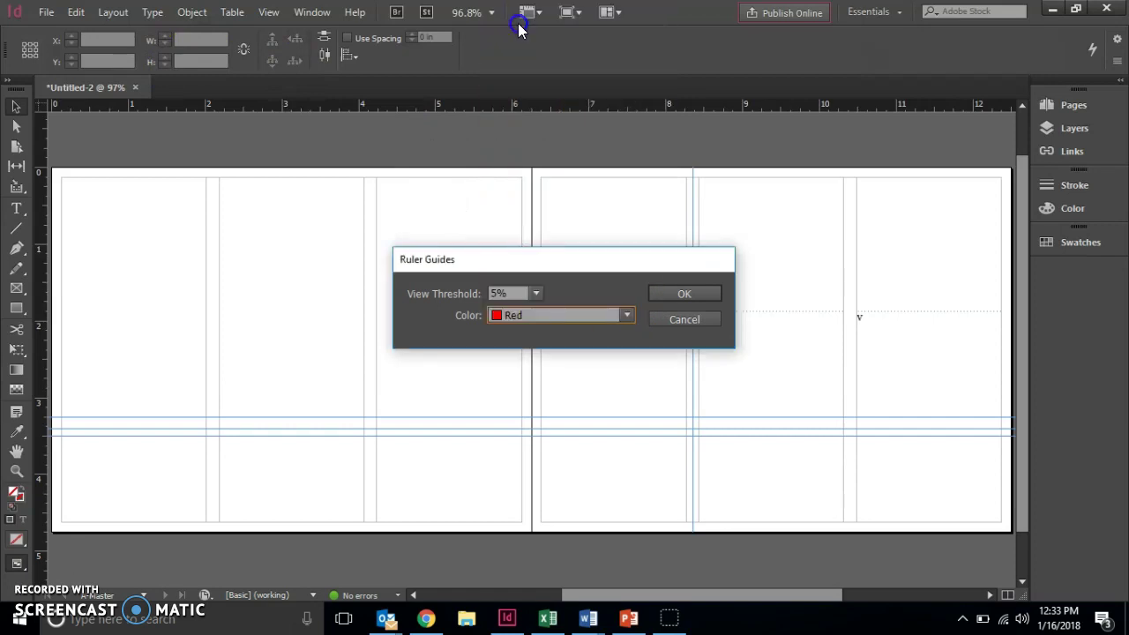
{"action": "left_click", "coordinate": [685, 293]}
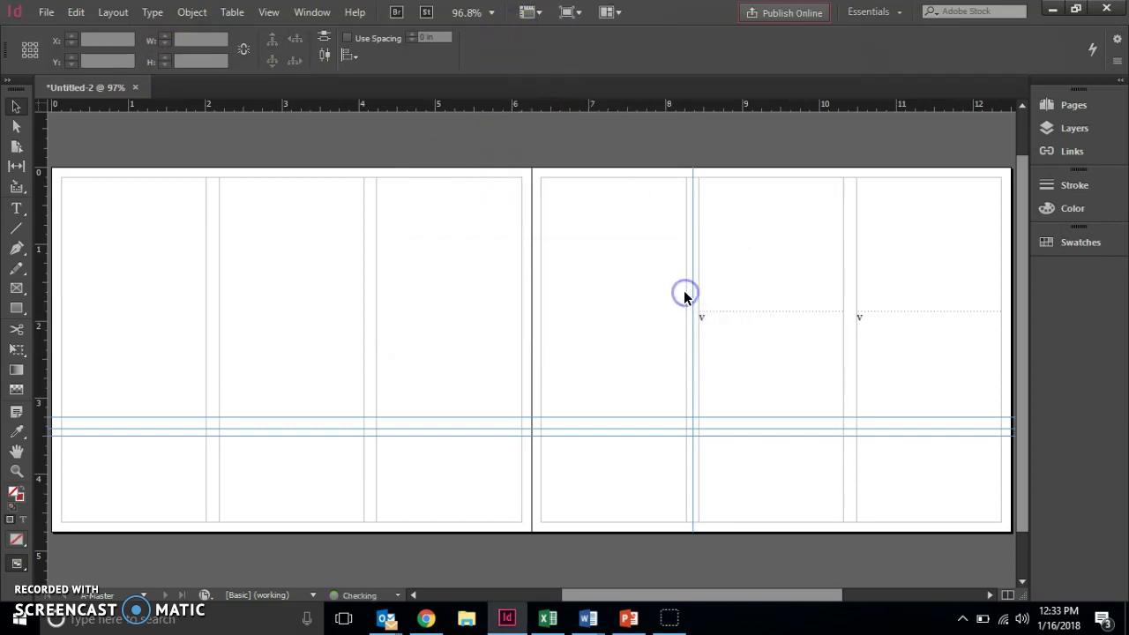
{"action": "left_click", "coordinate": [499, 303]}
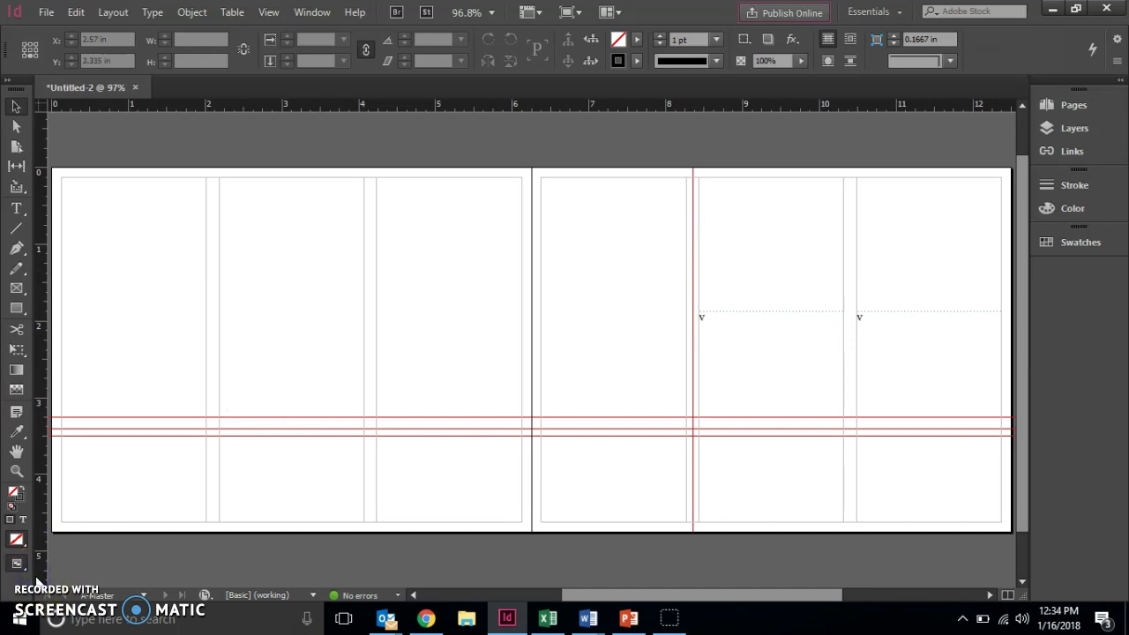
Review the margin and column color settings in the Guides & Pasteboard preferences.
{"action": "left_click", "coordinate": [76, 12]}
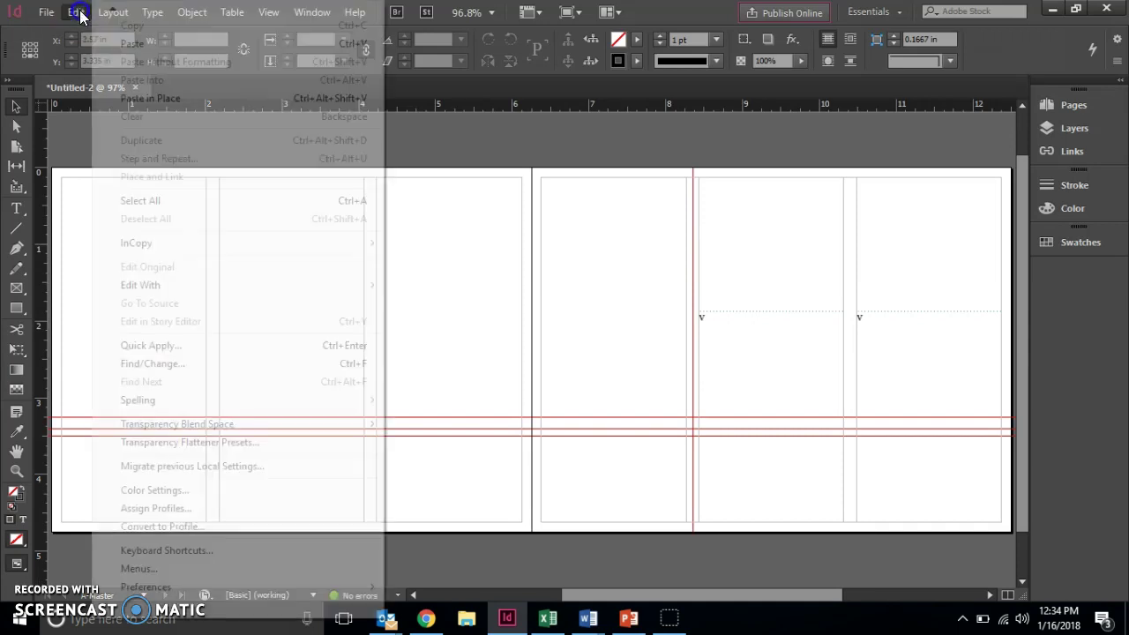
{"action": "mouse_move", "coordinate": [155, 586]}
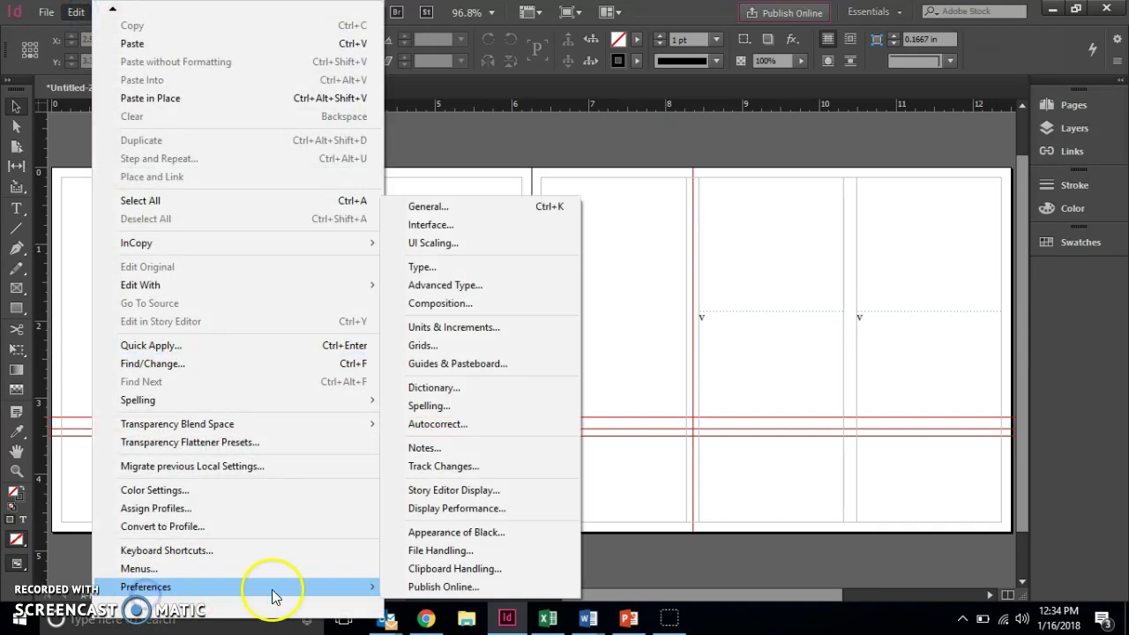
{"action": "left_click", "coordinate": [435, 365]}
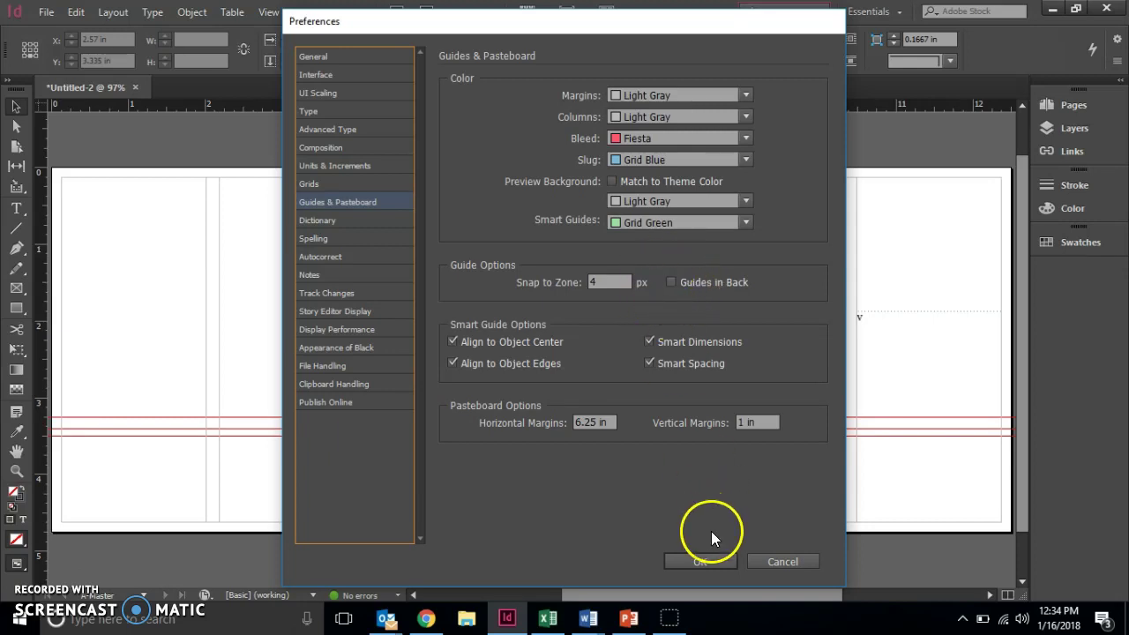
{"action": "left_click", "coordinate": [701, 559]}
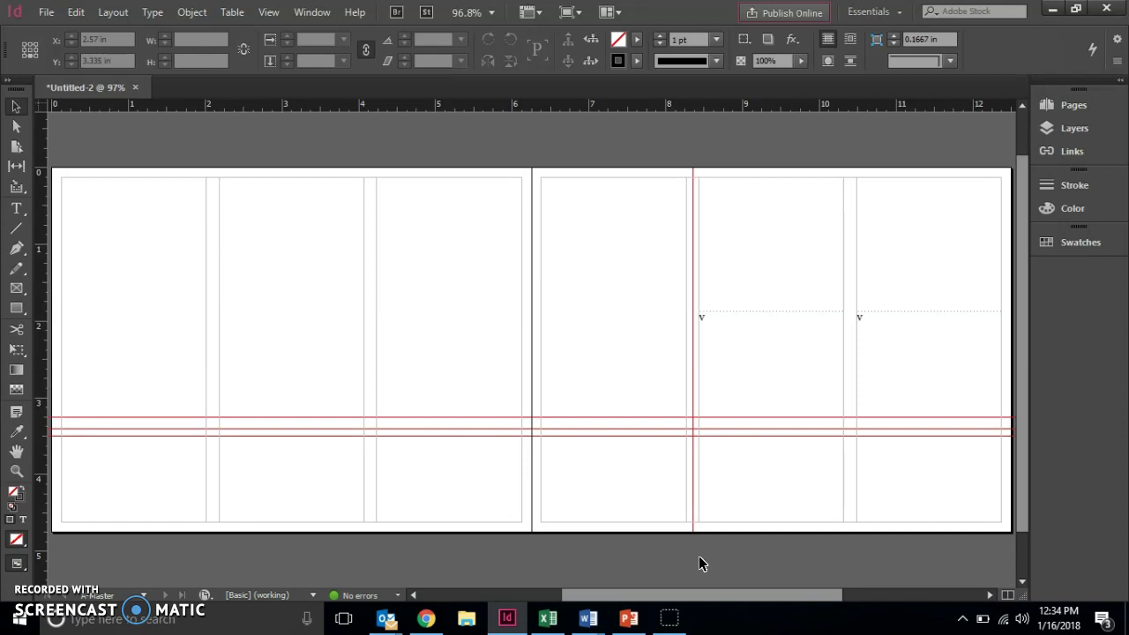
Set the default stroke color to None with the [None] swatch.
{"action": "left_click", "coordinate": [21, 503]}
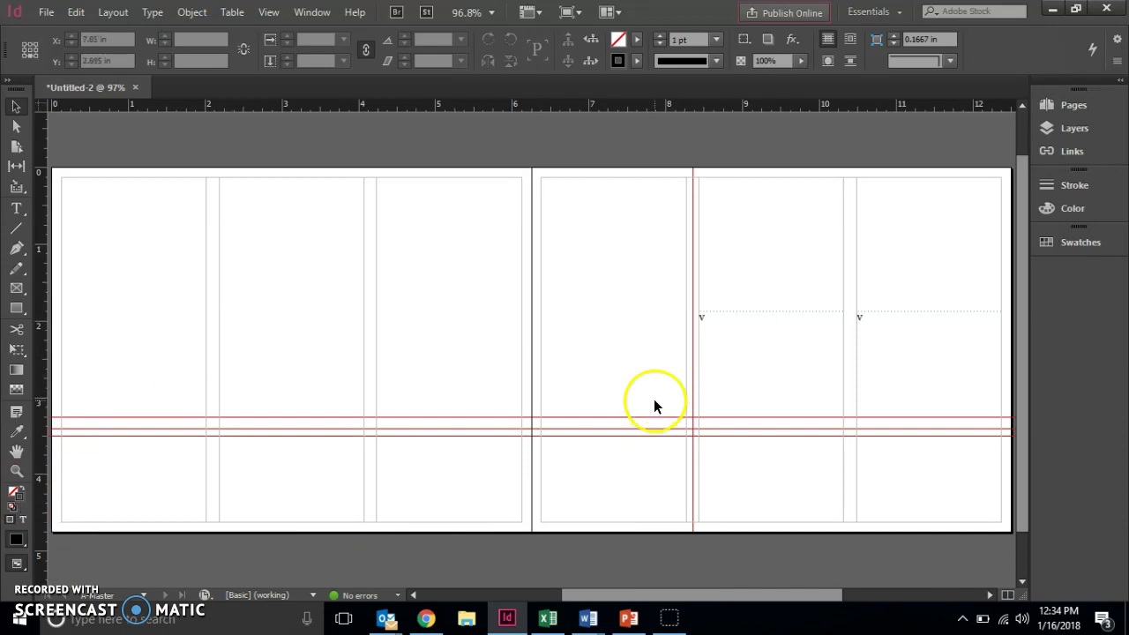
{"action": "left_click", "coordinate": [1081, 243]}
{"action": "left_click", "coordinate": [890, 280]}
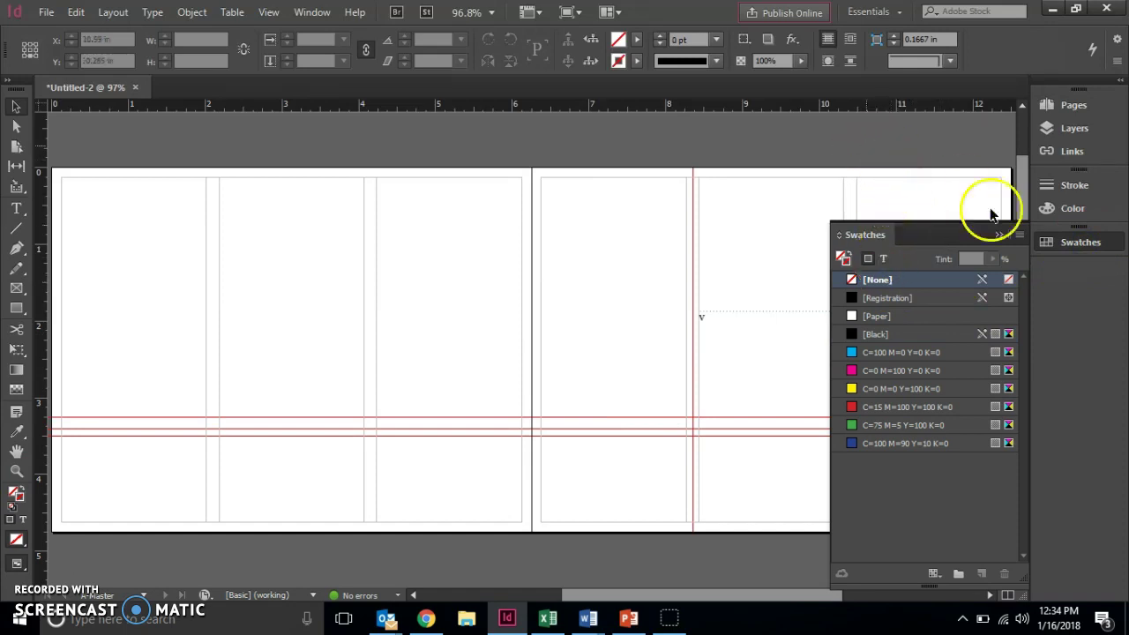
{"action": "left_click", "coordinate": [998, 236]}
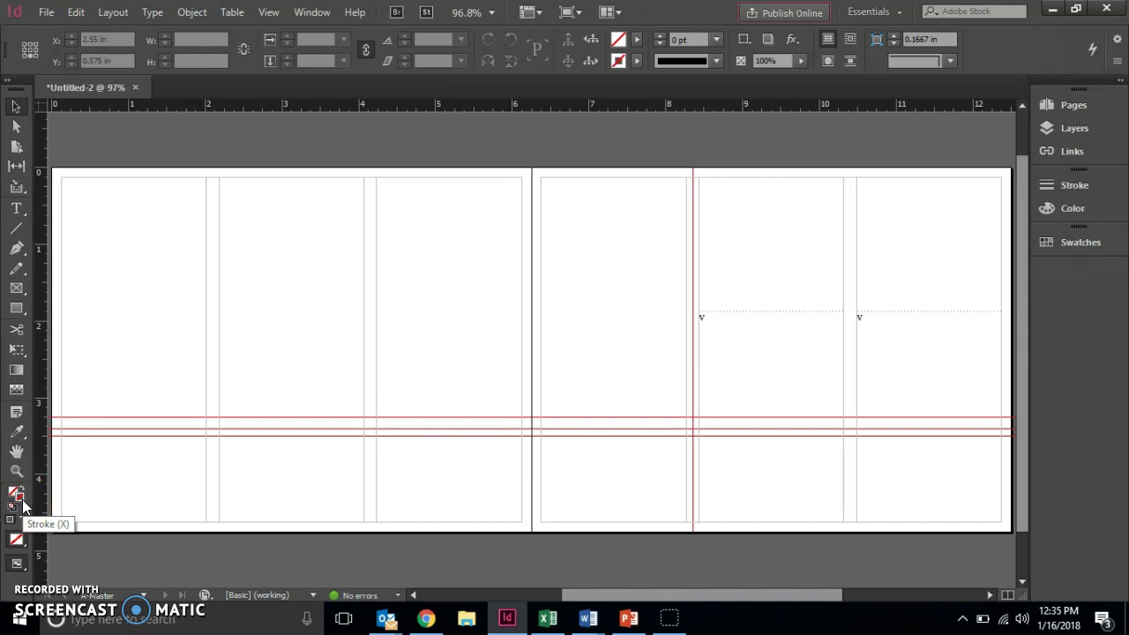
Draw a rectangle about 3.8 by 1.67 in across the right page's two outer columns, above the text frames.
{"action": "left_click", "coordinate": [17, 307]}
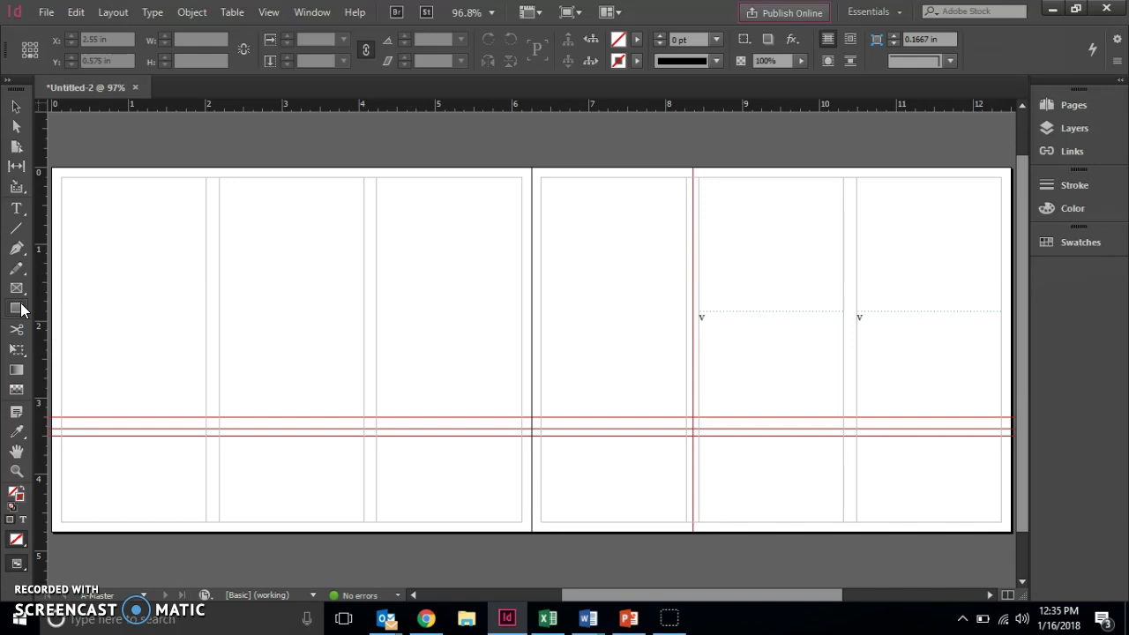
{"action": "left_click", "coordinate": [17, 308]}
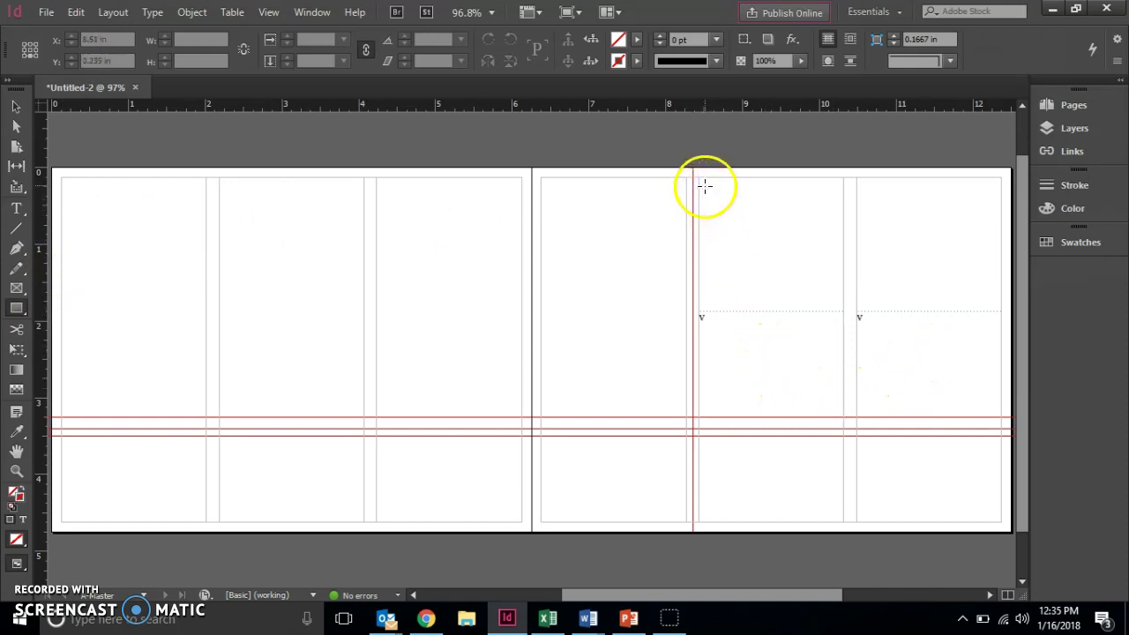
{"action": "left_click_drag", "start_coordinate": [706, 182], "coordinate": [995, 306]}
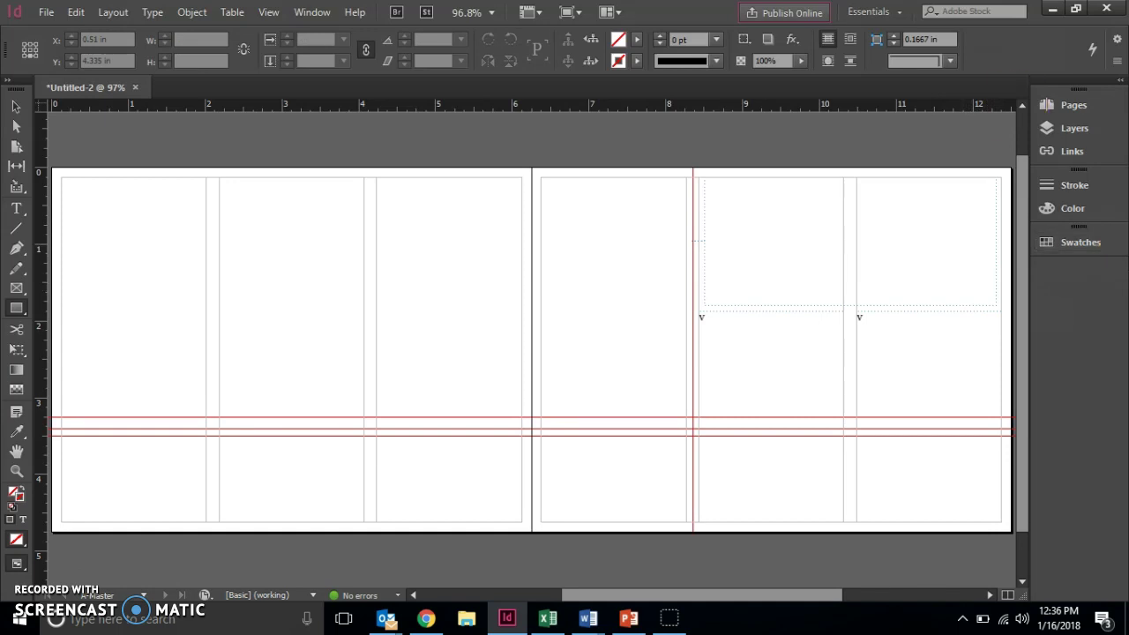
Delete the short stray line between the vertical ruler guide and the new rectangle.
{"action": "key", "text": "ctrl+s"}
{"action": "left_click", "coordinate": [17, 107]}
{"action": "left_click", "coordinate": [565, 207]}
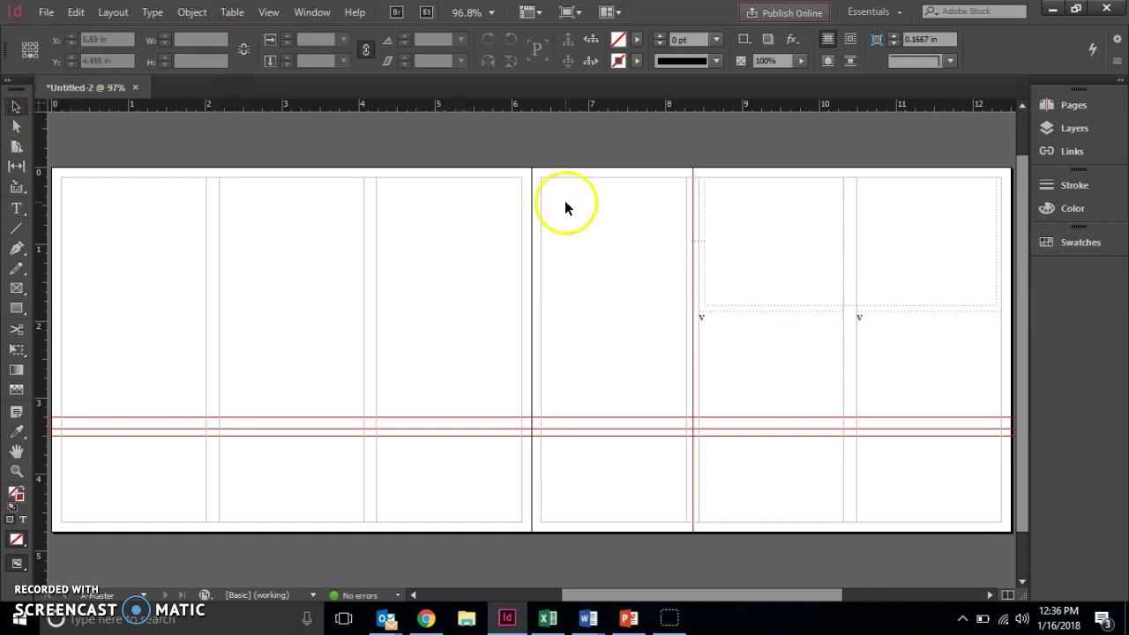
{"action": "left_click", "coordinate": [700, 240]}
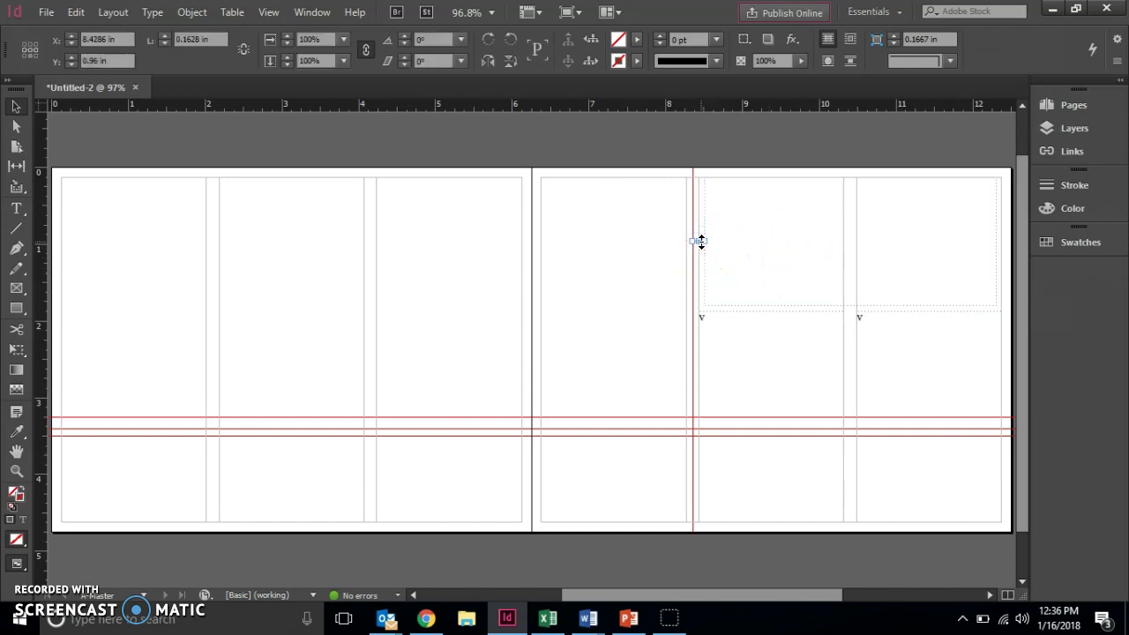
{"action": "left_click_drag", "start_coordinate": [708, 281], "coordinate": [715, 306]}
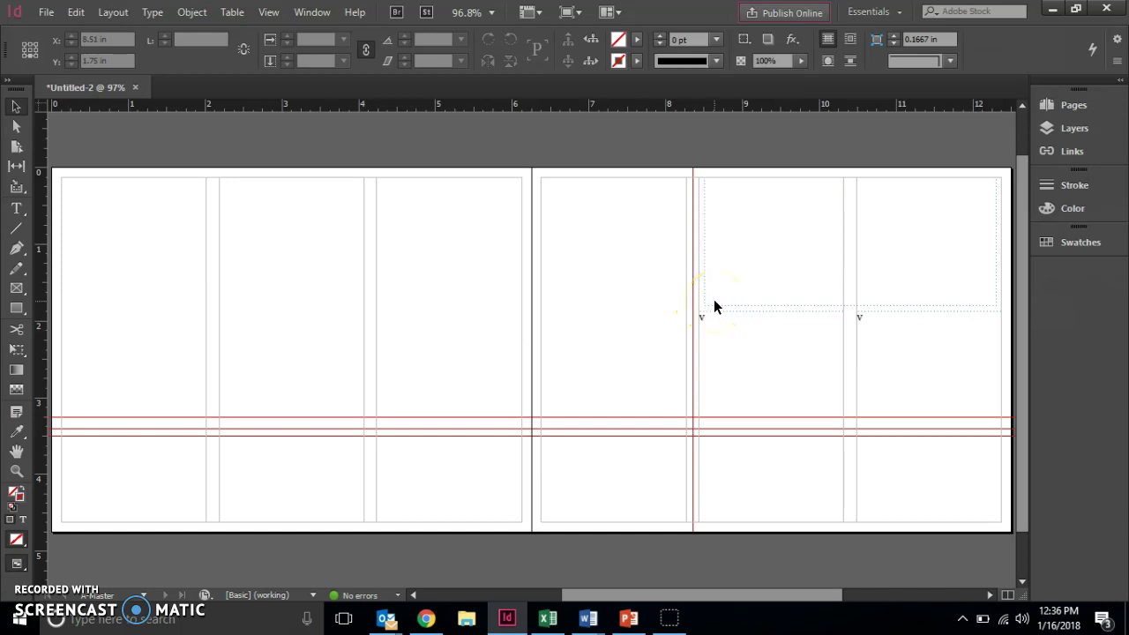
Extend the rectangle's left edge to the red vertical guide, making it 3.96 in wide.
{"action": "left_click_drag", "start_coordinate": [714, 301], "coordinate": [703, 242]}
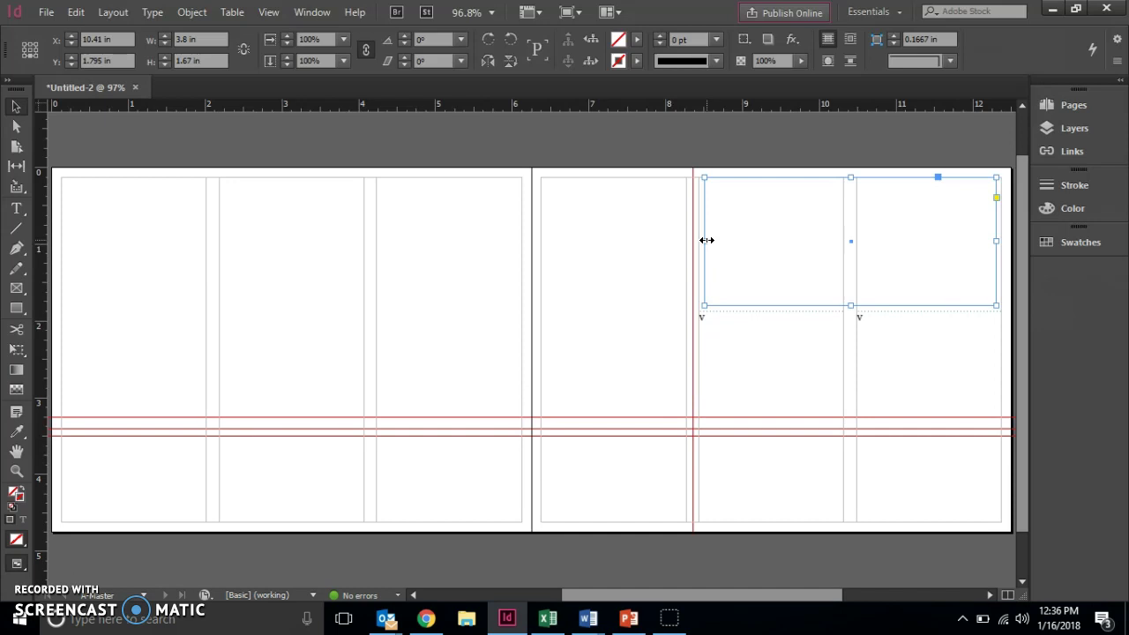
{"action": "left_click_drag", "start_coordinate": [706, 240], "coordinate": [692, 240]}
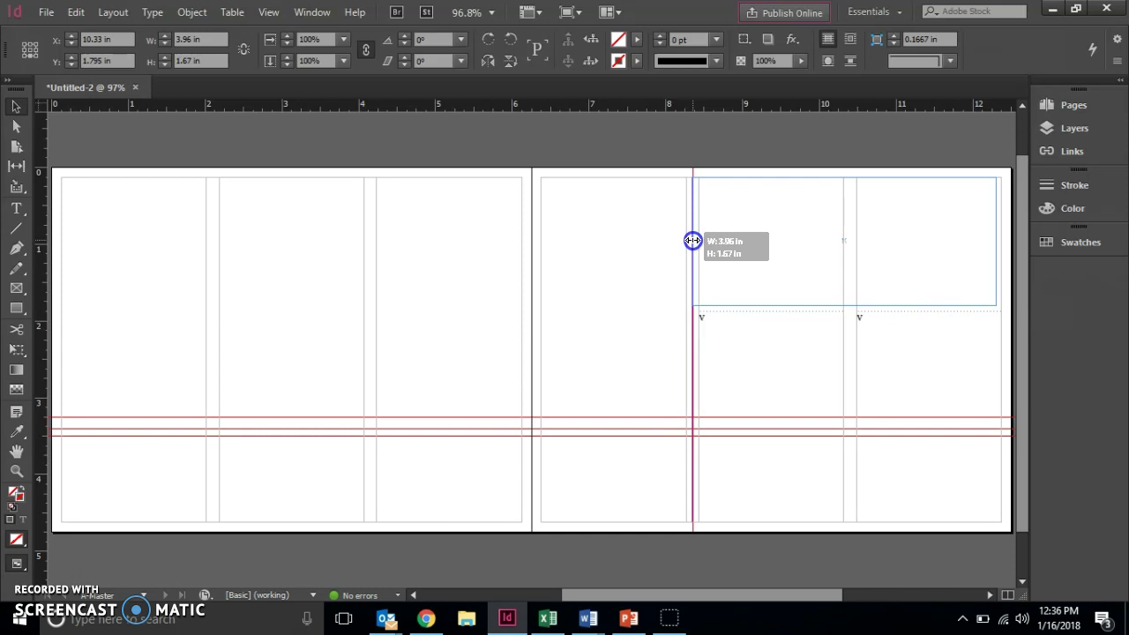
Extend the rectangle to the right page's top and outer edges, making it 4.15 in wide and 1.795 in high.
{"action": "left_click_drag", "start_coordinate": [692, 240], "coordinate": [693, 240]}
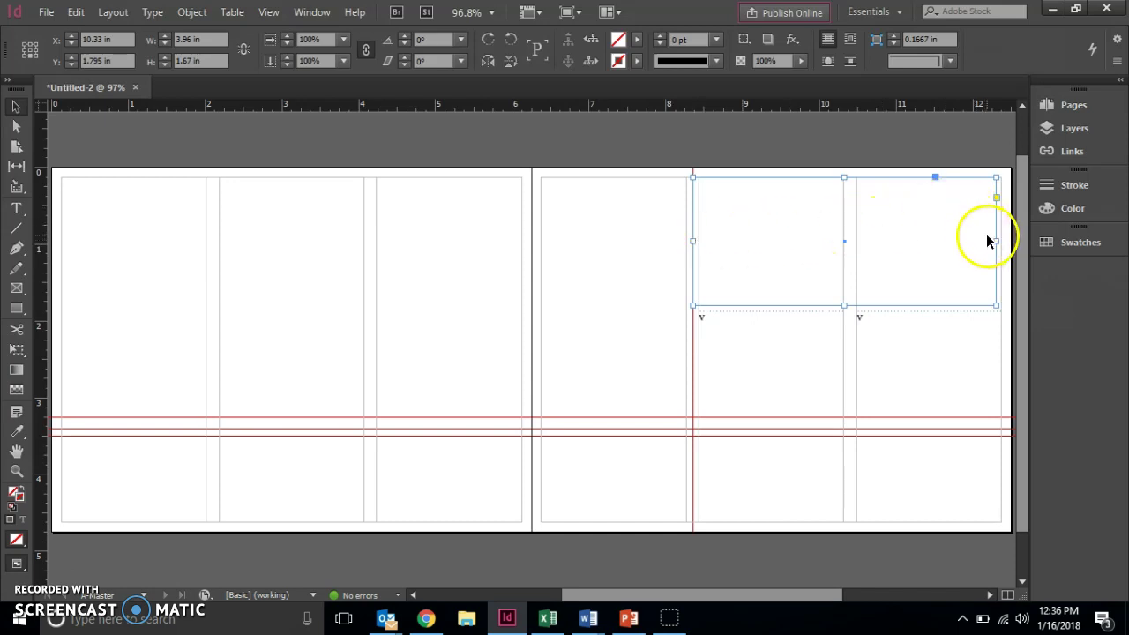
{"action": "left_click_drag", "start_coordinate": [995, 239], "coordinate": [1000, 240]}
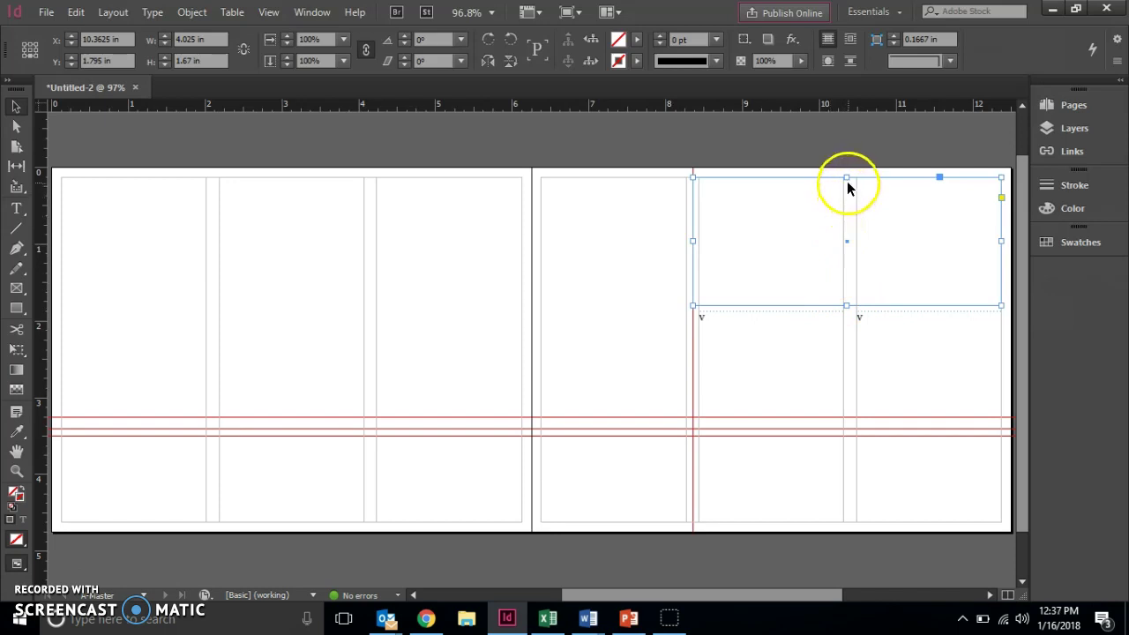
{"action": "left_click_drag", "start_coordinate": [846, 177], "coordinate": [847, 168]}
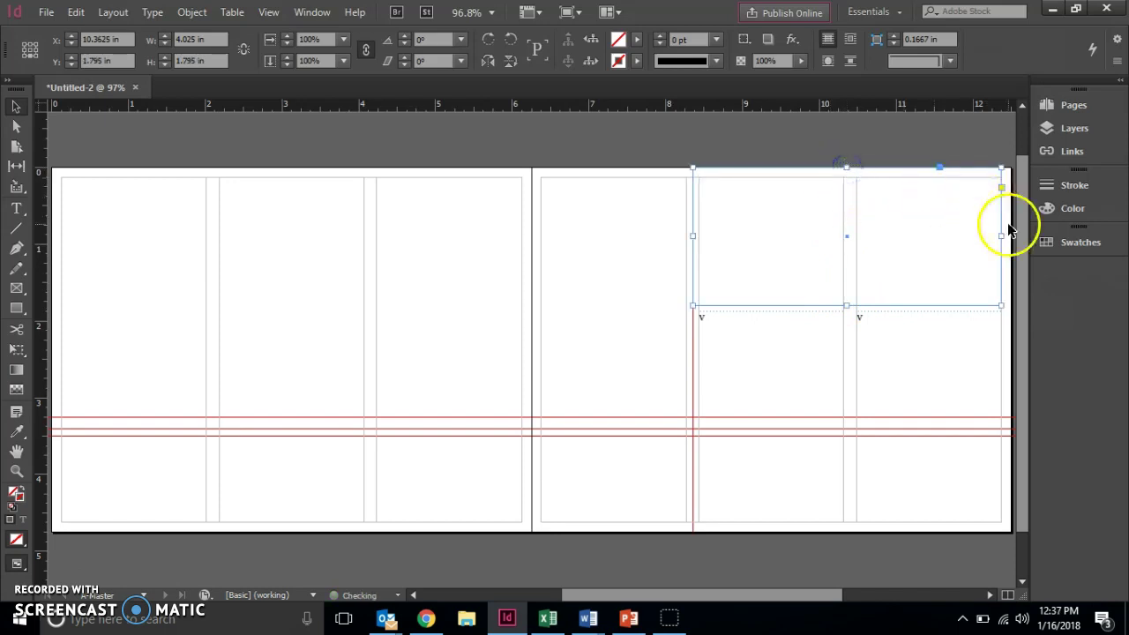
{"action": "left_click_drag", "start_coordinate": [1001, 235], "coordinate": [1012, 235]}
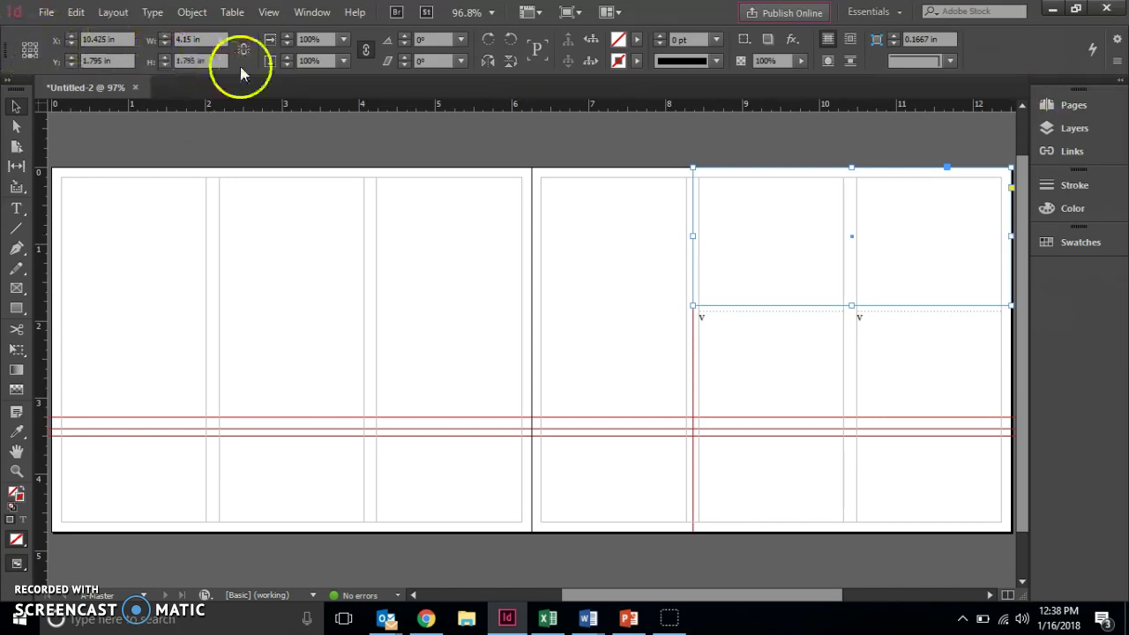
Set the rectangle's height to 1.35 in.
{"action": "left_click", "coordinate": [211, 59]}
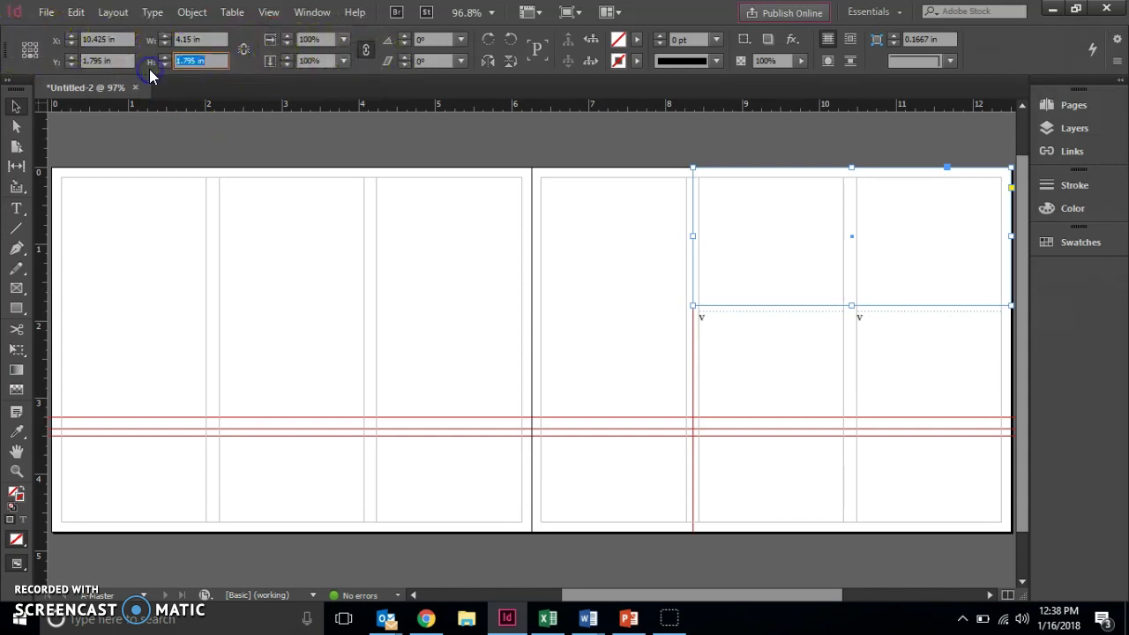
{"action": "type", "text": "1.35"}
{"action": "key", "text": "Return"}
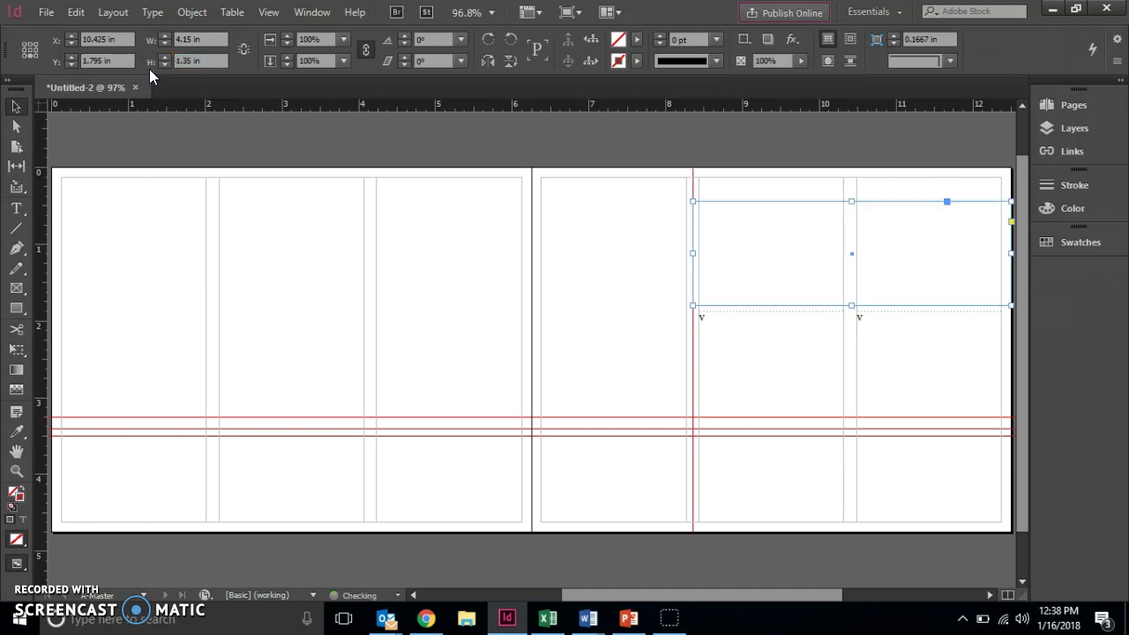
Move the rectangle up so its upper edge snaps to the right page's top edge.
{"action": "left_click", "coordinate": [199, 60]}
{"action": "left_click", "coordinate": [561, 195]}
{"action": "left_click", "coordinate": [844, 212]}
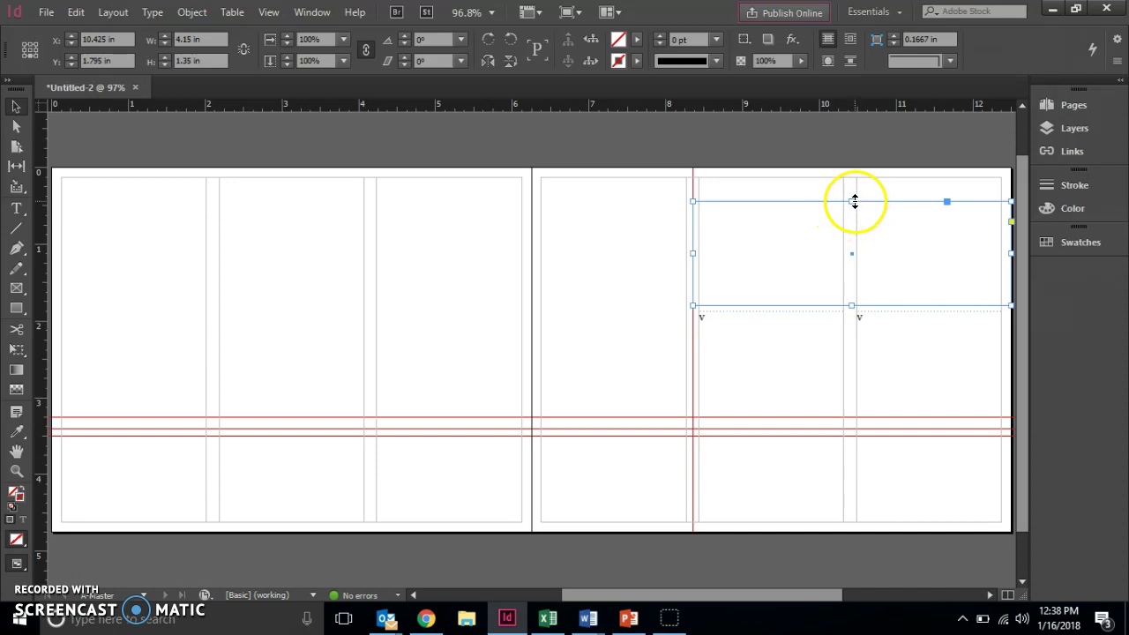
{"action": "left_click", "coordinate": [834, 201]}
{"action": "left_click_drag", "start_coordinate": [850, 201], "coordinate": [846, 168]}
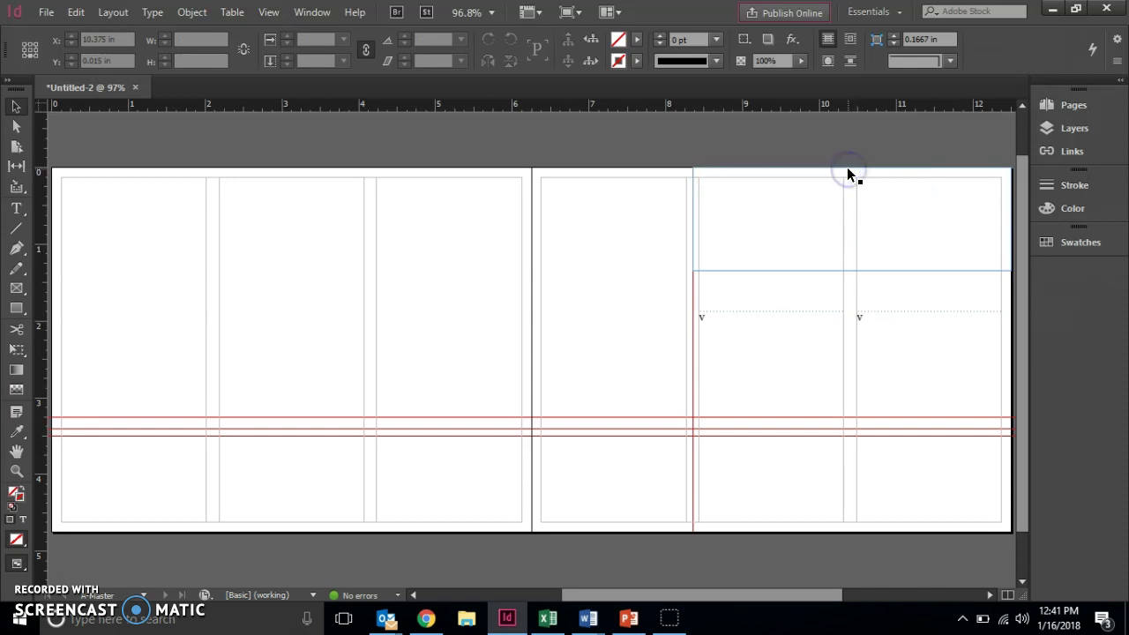
{"action": "left_click", "coordinate": [709, 196]}
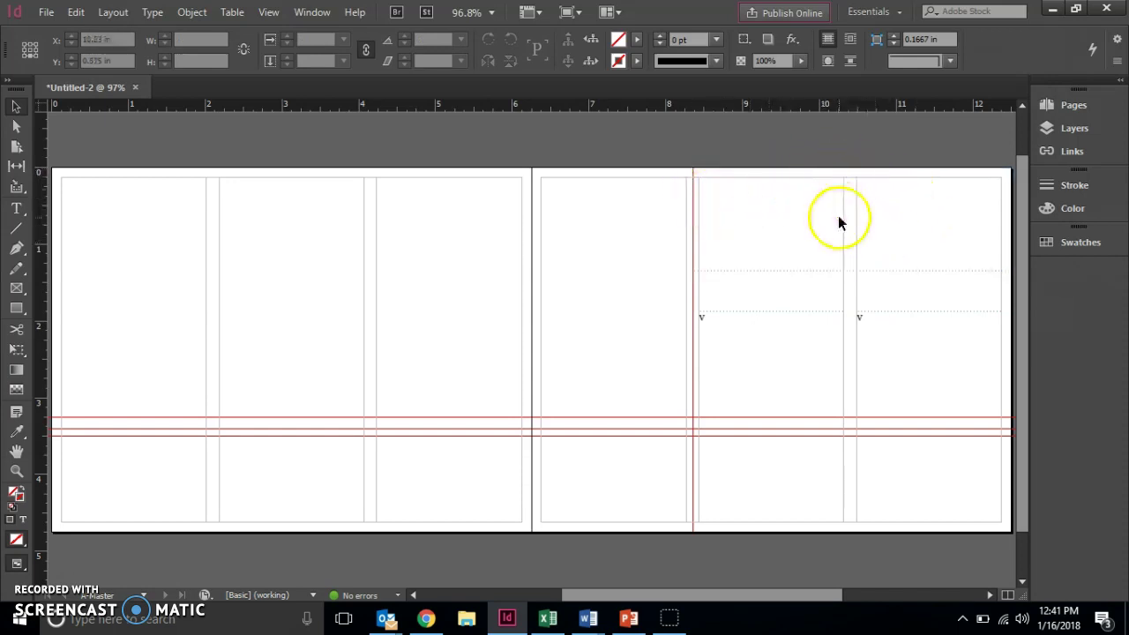
{"action": "left_click", "coordinate": [793, 273]}
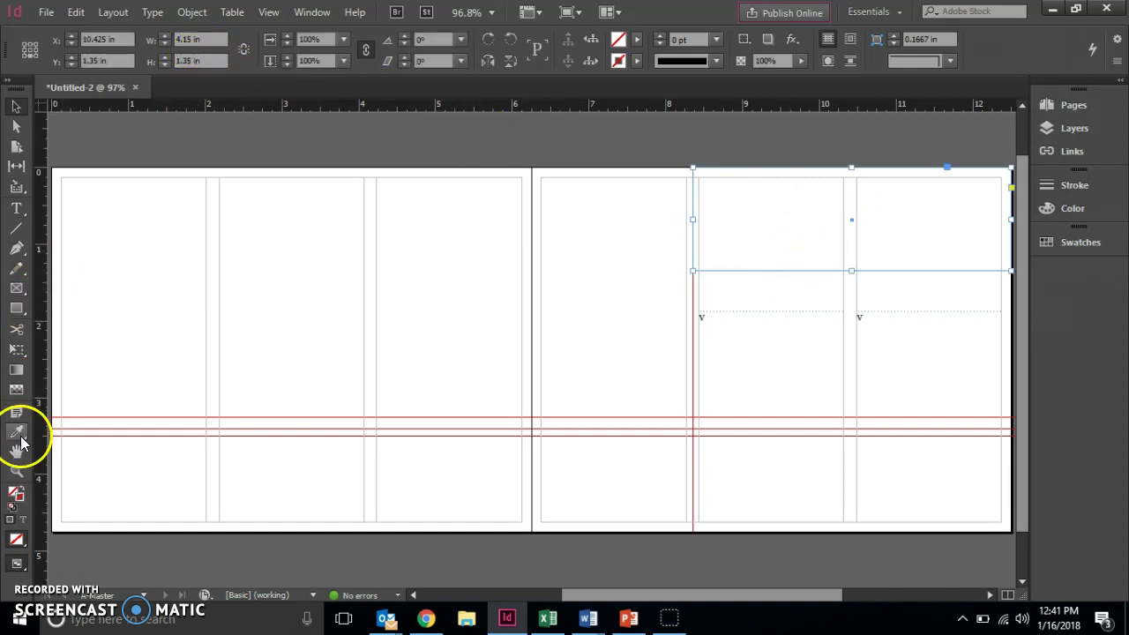
Fill the rectangle with the yellow C=0 M=0 Y=100 K=0 swatch and deselect it.
{"action": "left_click", "coordinate": [15, 494]}
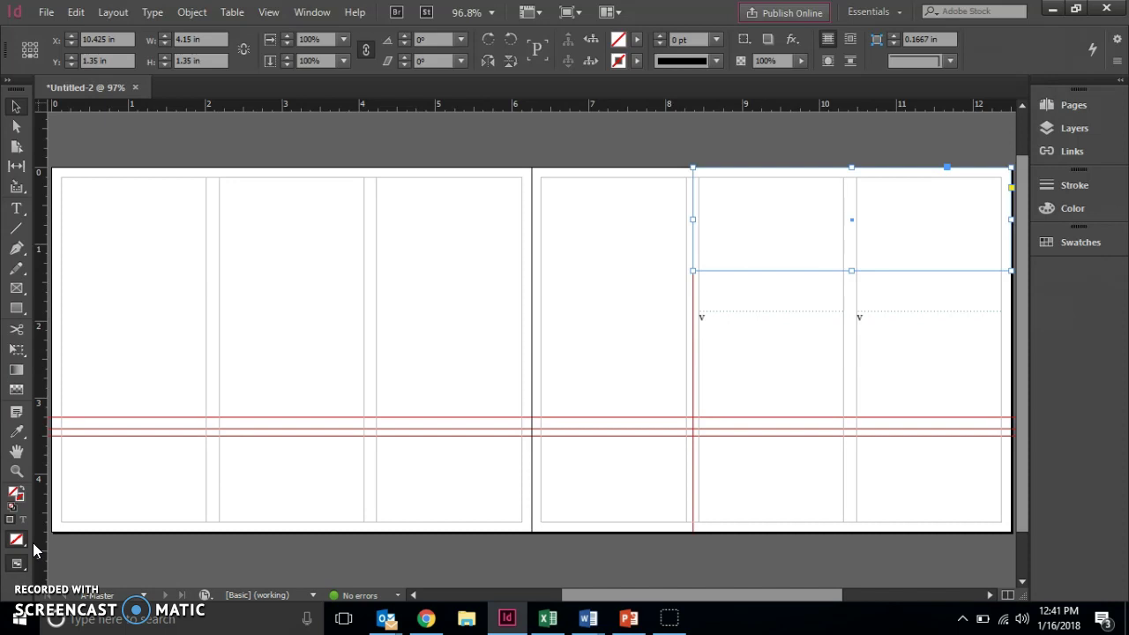
{"action": "left_click", "coordinate": [16, 494]}
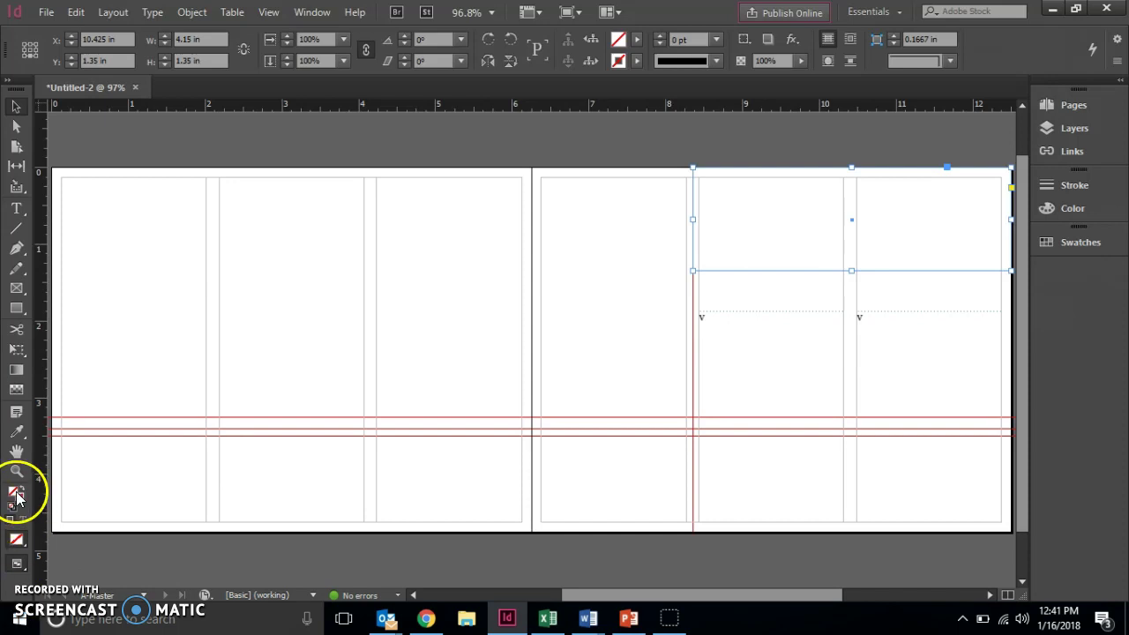
{"action": "left_click", "coordinate": [1075, 241]}
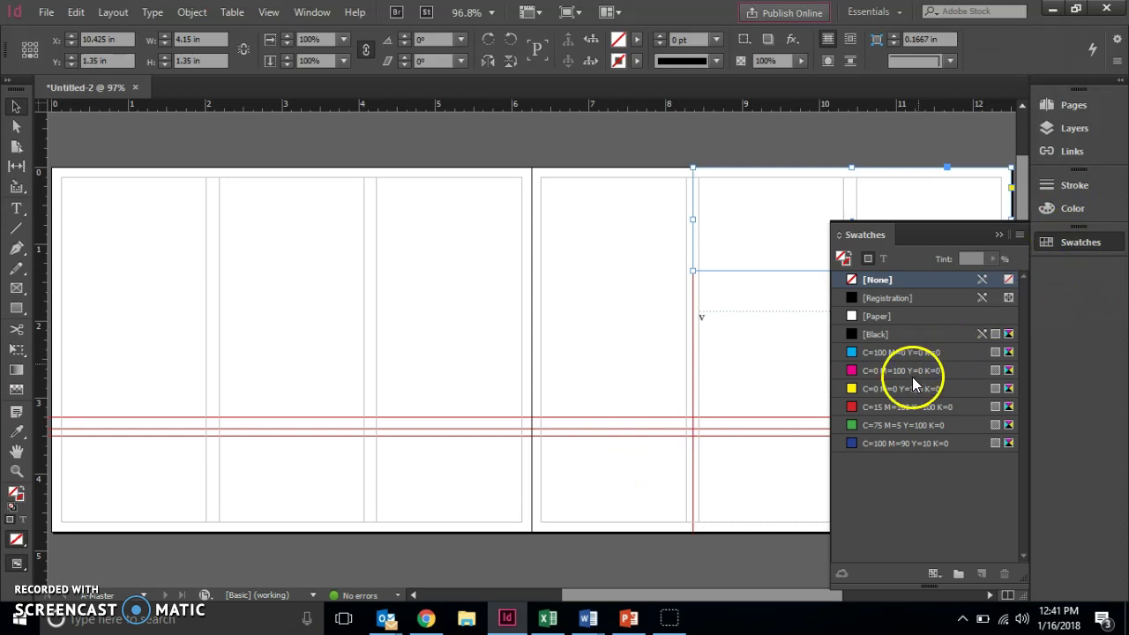
{"action": "left_click", "coordinate": [881, 388]}
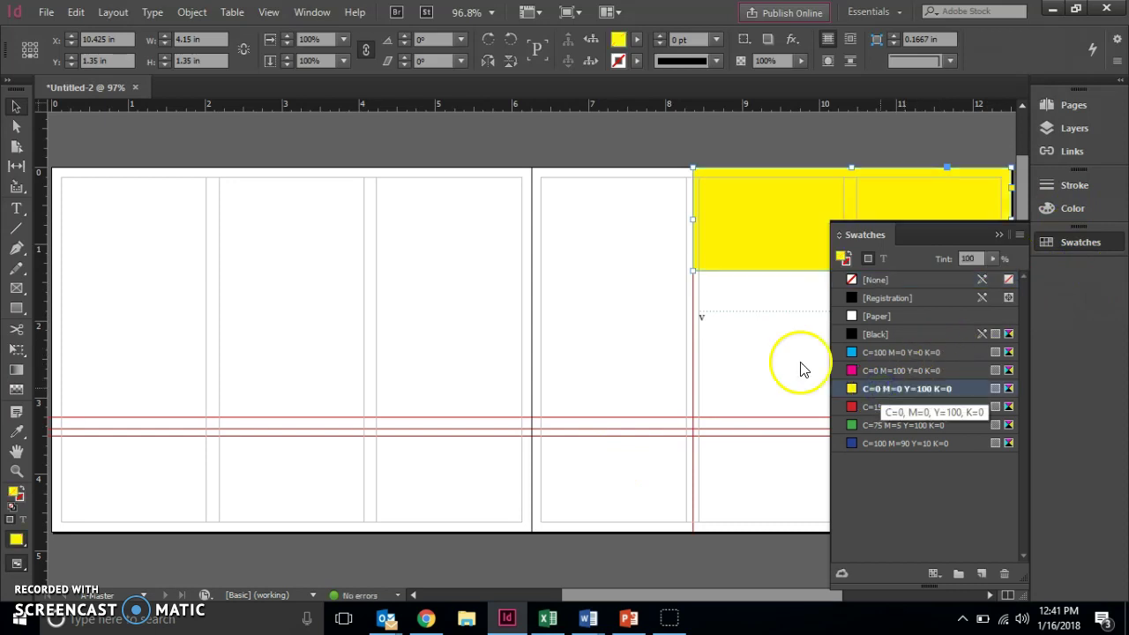
{"action": "left_click", "coordinate": [585, 146]}
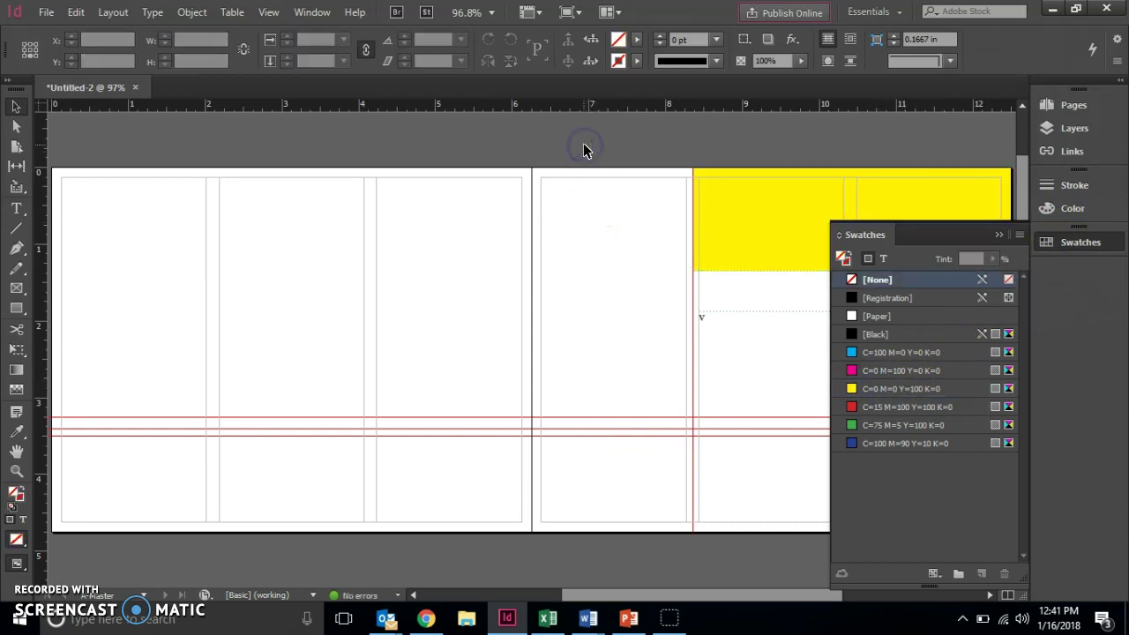
{"action": "left_click", "coordinate": [998, 233]}
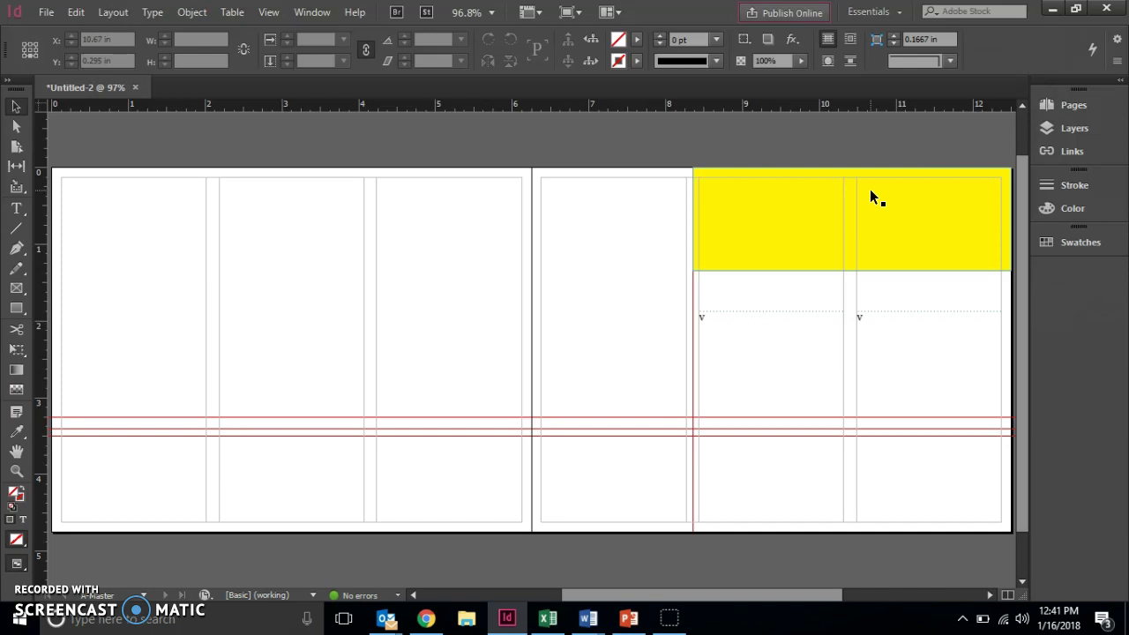
Duplicate the yellow rectangle at the right page's bottom edge and shorten the copy to 1.25 in high, up to the lowest red guide.
{"action": "left_click_drag", "start_coordinate": [870, 188], "coordinate": [865, 534]}
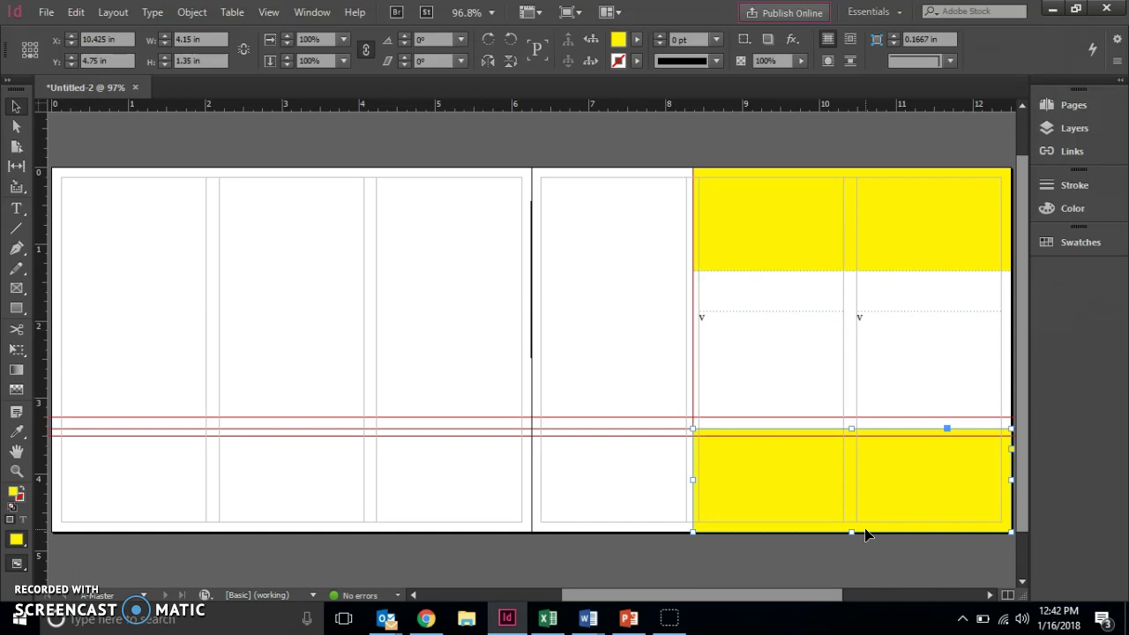
{"action": "left_click", "coordinate": [731, 432]}
{"action": "left_click_drag", "start_coordinate": [850, 428], "coordinate": [851, 434]}
{"action": "left_click", "coordinate": [1076, 452]}
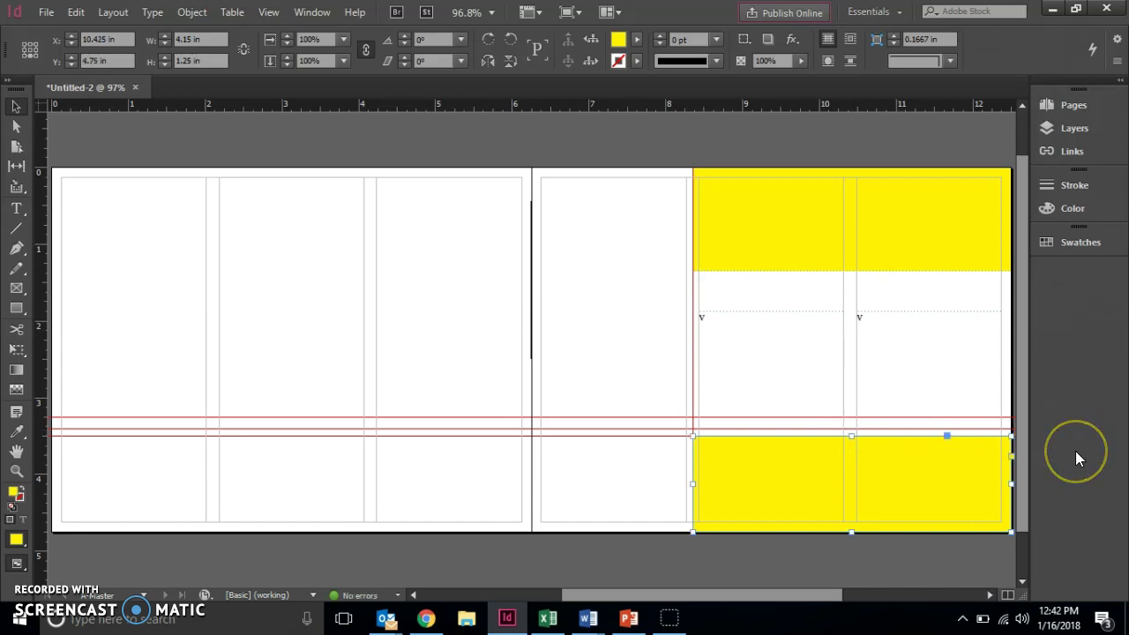
Extend the bottom yellow rectangle to the left edge of the spread, making it 12.5 in wide.
{"action": "left_click", "coordinate": [690, 530]}
{"action": "left_click_drag", "start_coordinate": [691, 531], "coordinate": [54, 531]}
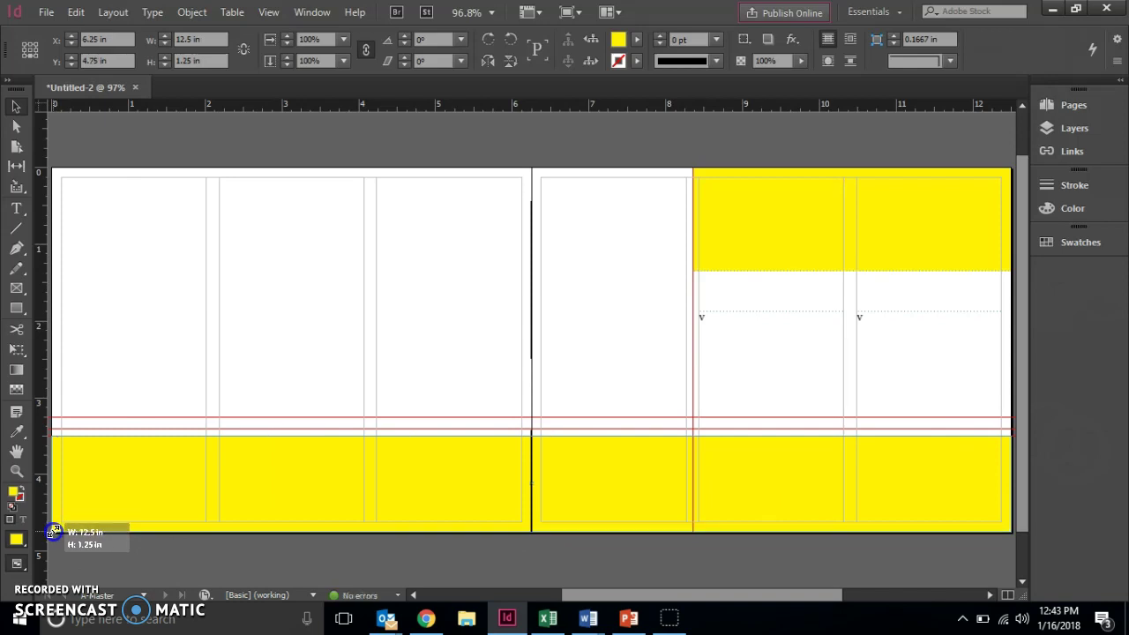
{"action": "left_click_drag", "start_coordinate": [54, 531], "coordinate": [53, 531]}
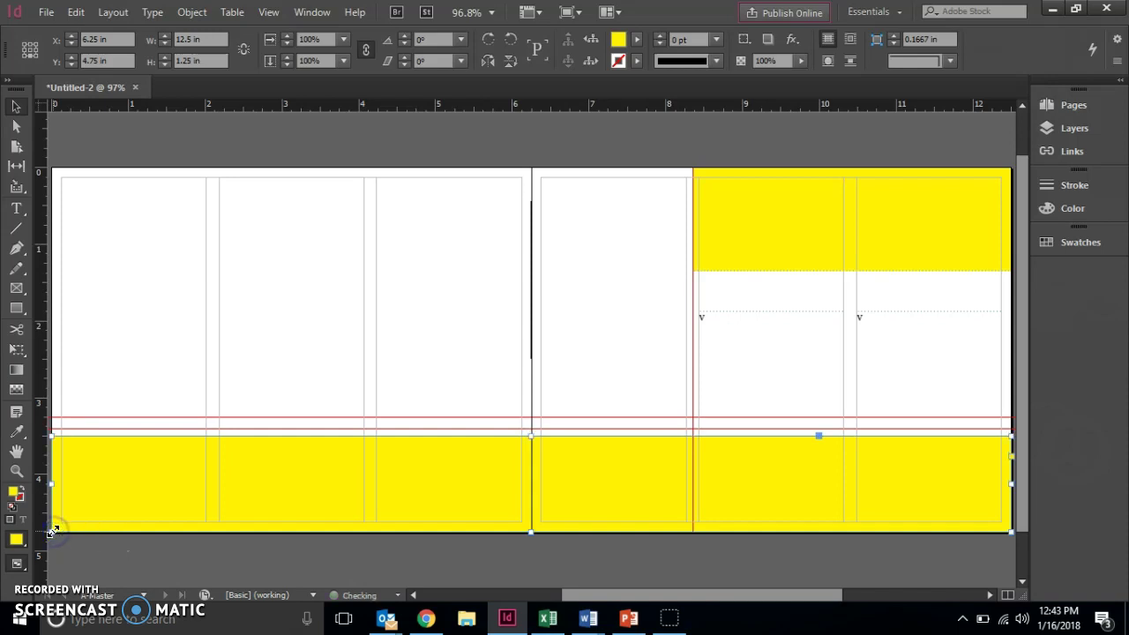
With nothing selected, set the default fill to the C=100 M=0 Y=0 K=0 swatch.
{"action": "left_click", "coordinate": [1080, 242]}
{"action": "left_click", "coordinate": [1080, 240]}
{"action": "left_click", "coordinate": [1080, 242]}
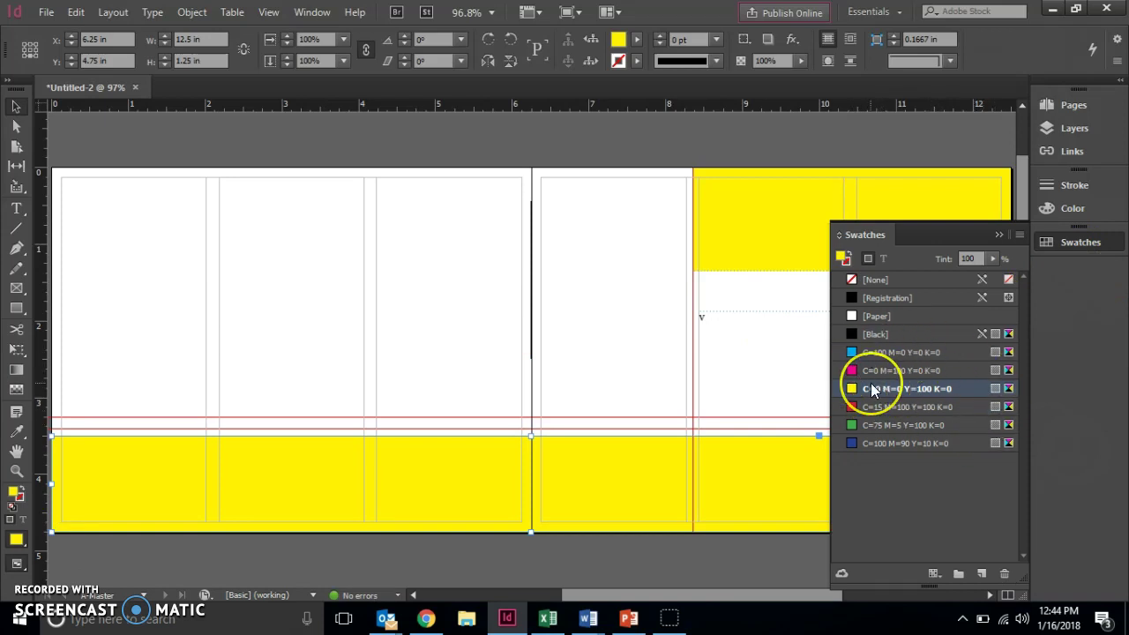
{"action": "left_click_drag", "start_coordinate": [870, 382], "coordinate": [192, 540]}
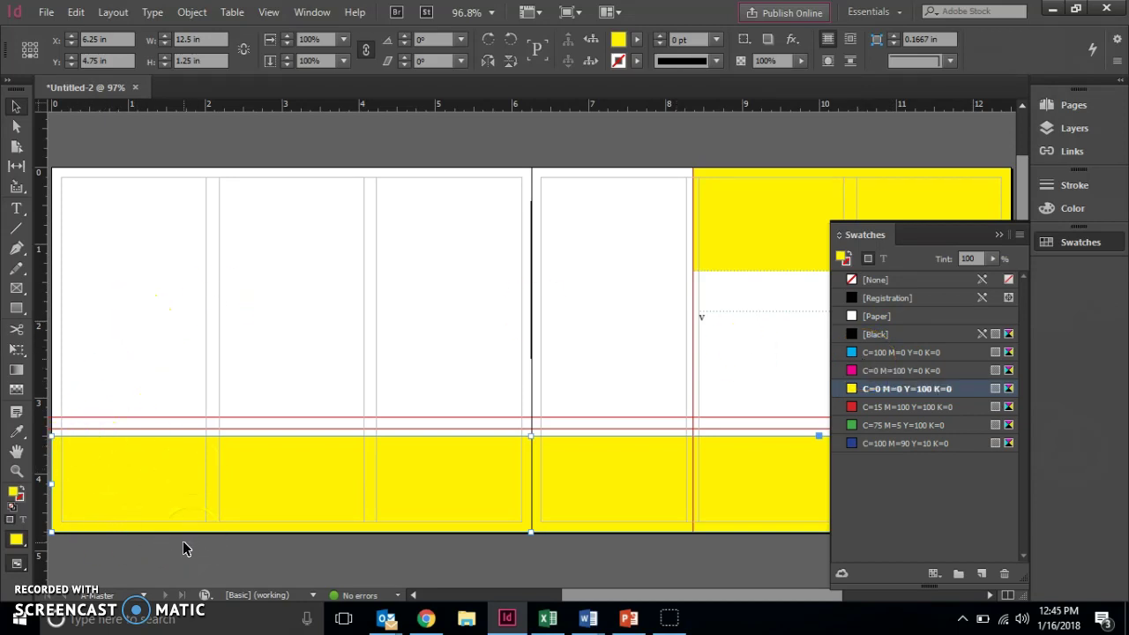
{"action": "left_click", "coordinate": [183, 542]}
{"action": "left_click", "coordinate": [361, 203]}
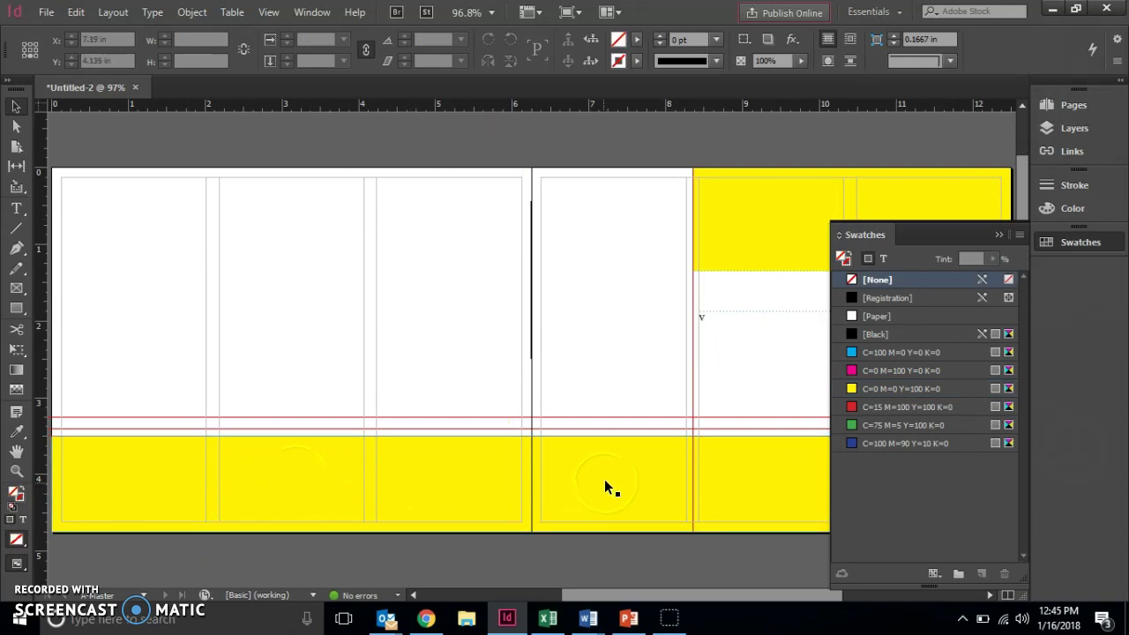
{"action": "left_click", "coordinate": [18, 499]}
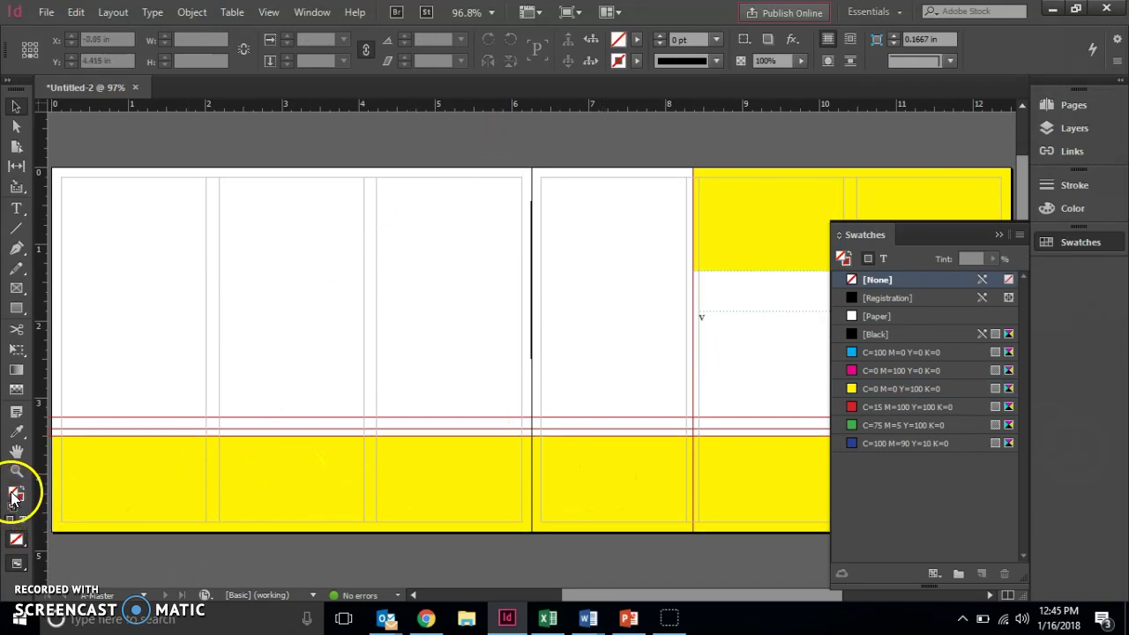
{"action": "left_click", "coordinate": [630, 397]}
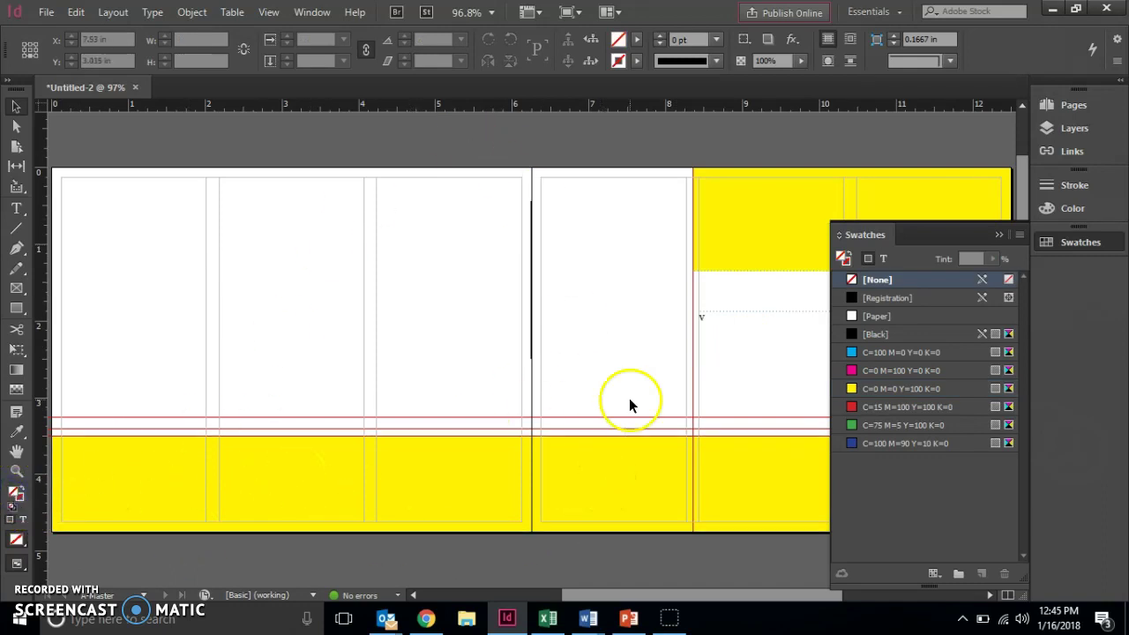
{"action": "left_click", "coordinate": [873, 352]}
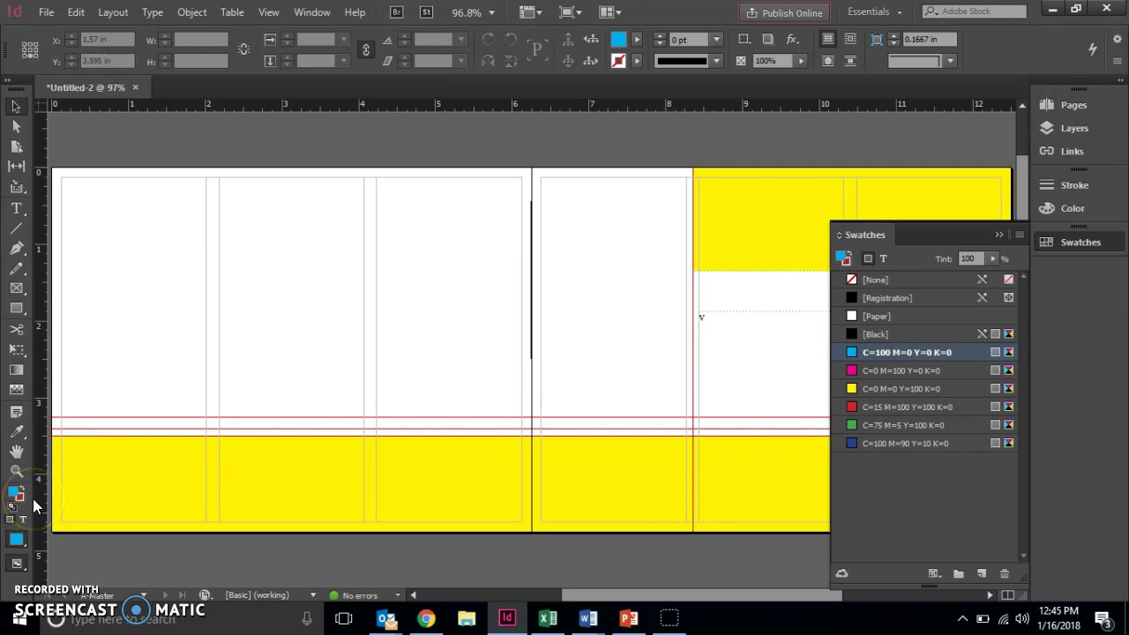
Draw a blue rectangle about 1.26 by 0.92 in near the top of the left page's first column, and deselect it.
{"action": "left_click", "coordinate": [17, 307]}
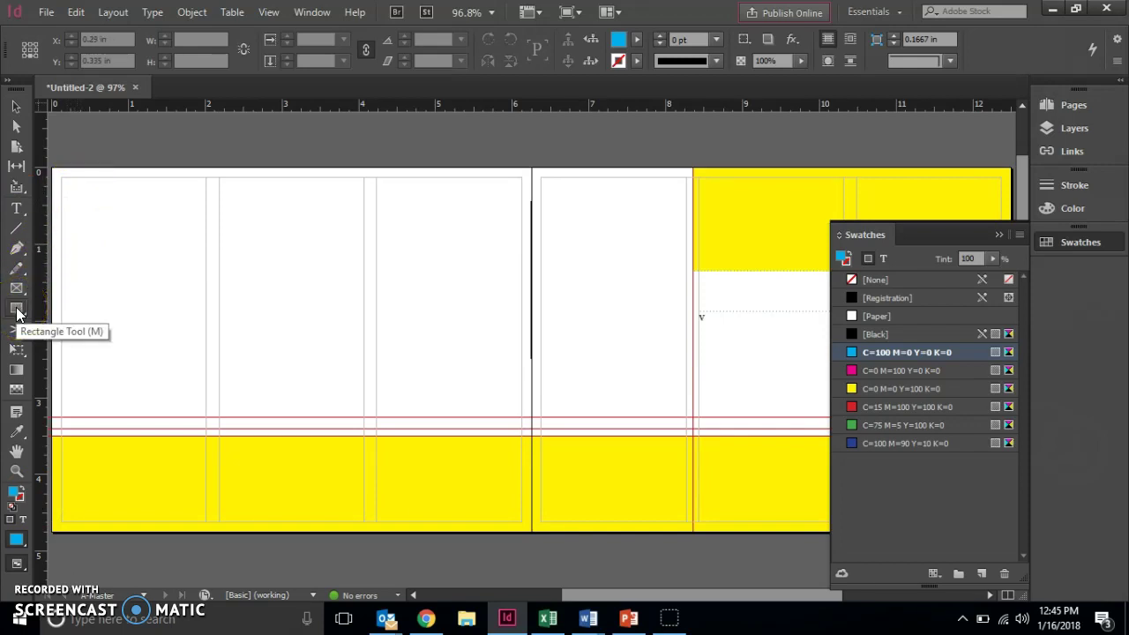
{"action": "left_click_drag", "start_coordinate": [77, 190], "coordinate": [174, 261]}
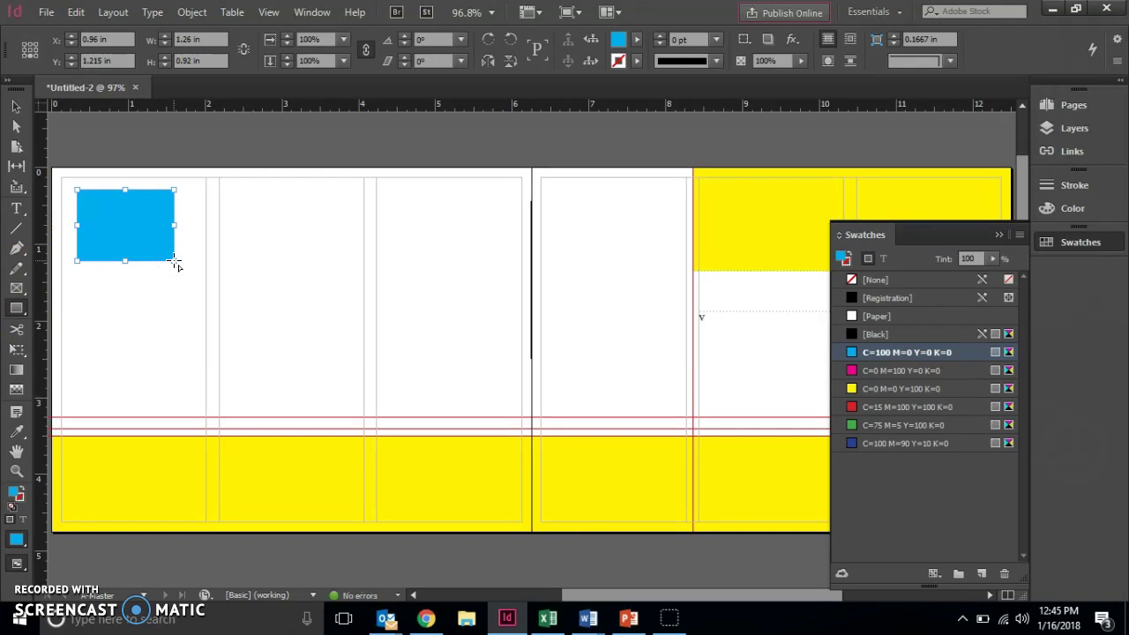
{"action": "key", "text": "ctrl+shift+a"}
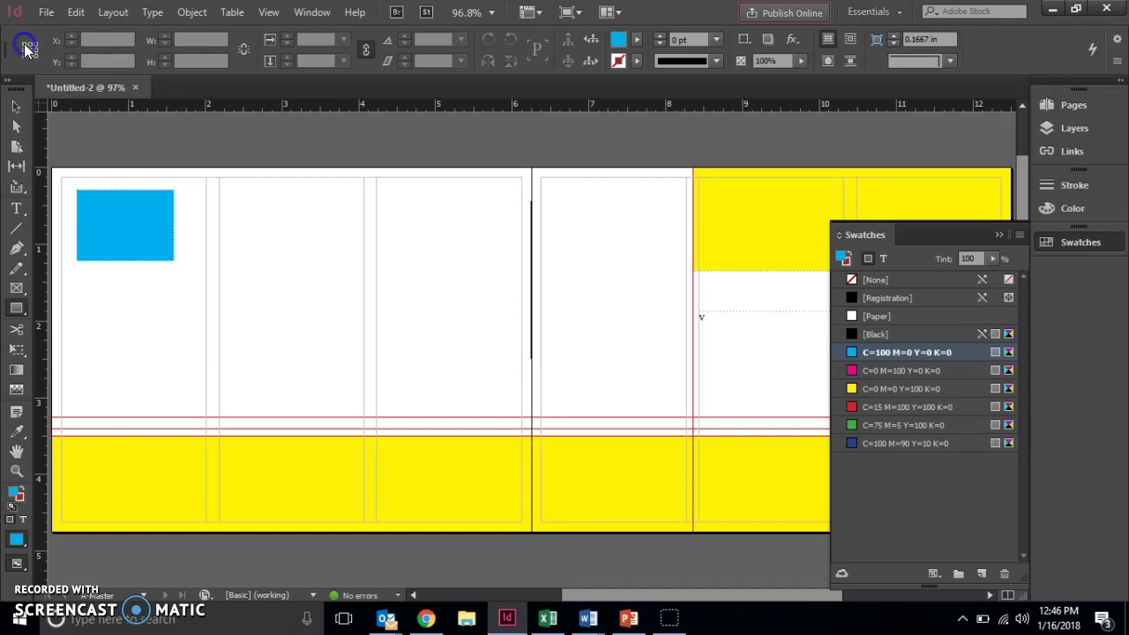
Select the blue rectangle with its upper-left corner as the reference point.
{"action": "left_click", "coordinate": [79, 69]}
{"action": "left_click", "coordinate": [128, 152]}
{"action": "left_click", "coordinate": [16, 107]}
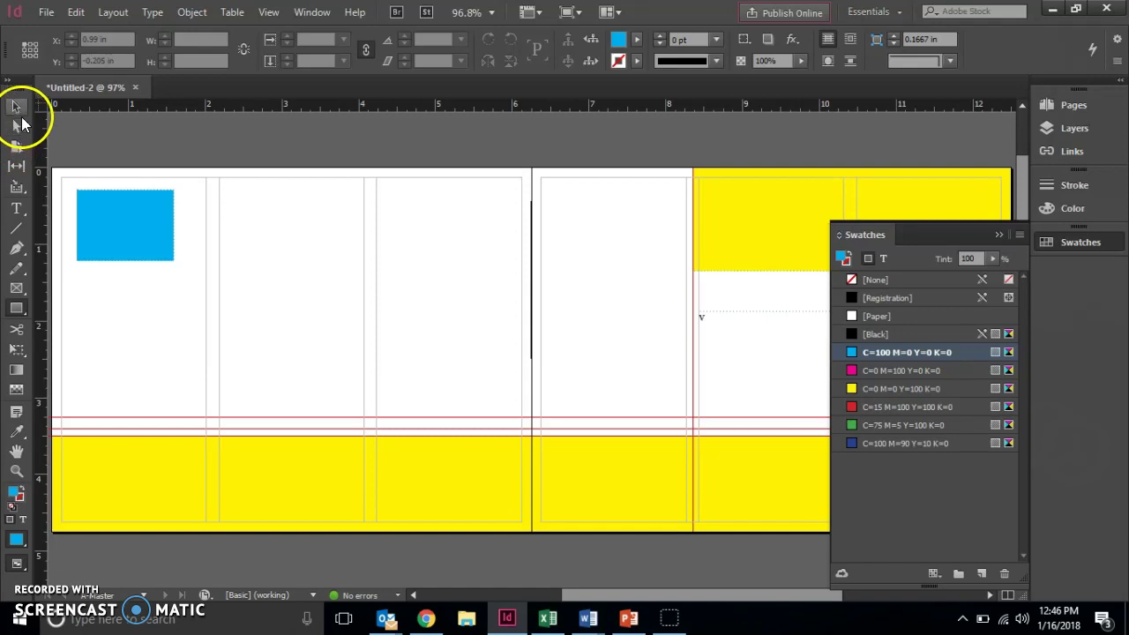
{"action": "left_click", "coordinate": [98, 217]}
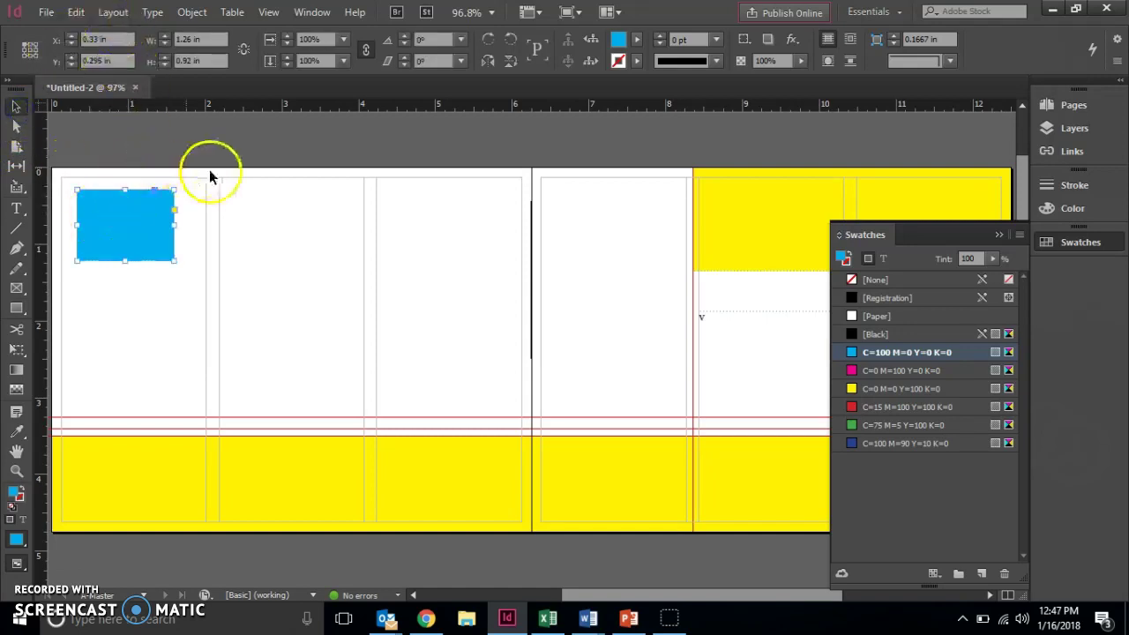
{"action": "mouse_move", "coordinate": [63, 90]}
{"action": "left_mouse_down"}
{"action": "mouse_move", "coordinate": [65, 164]}
{"action": "mouse_move", "coordinate": [78, 78]}
{"action": "mouse_move", "coordinate": [65, 93]}
{"action": "left_mouse_up"}
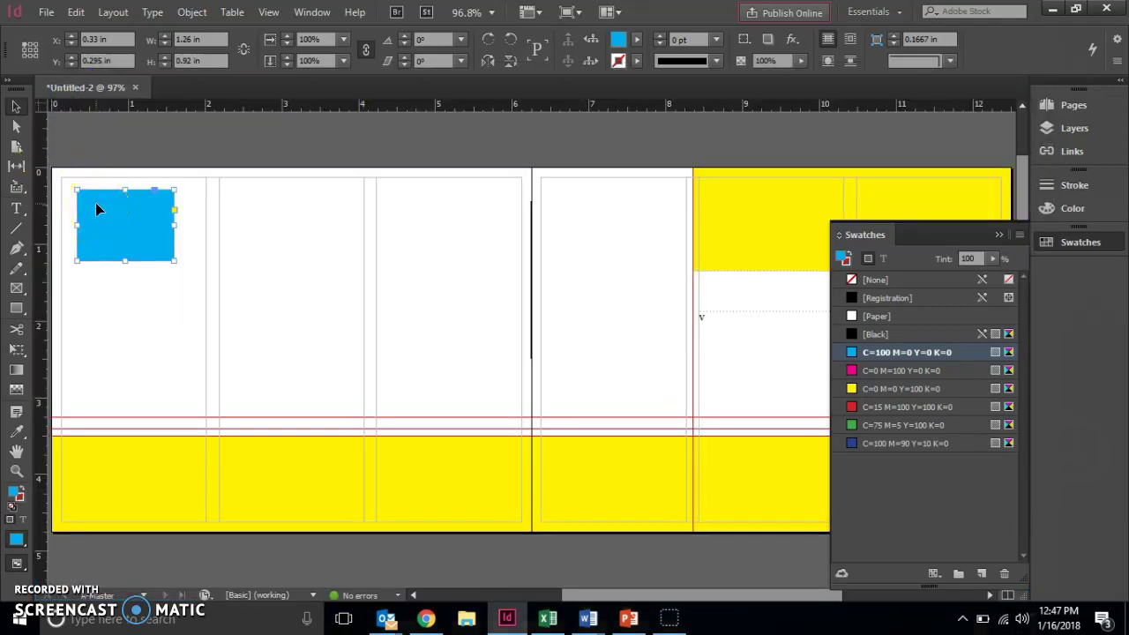
Position the blue rectangle's upper-left corner at X 0 in and Y 0 in.
{"action": "left_click", "coordinate": [113, 39]}
{"action": "type", "text": "0"}
{"action": "key", "text": "Tab"}
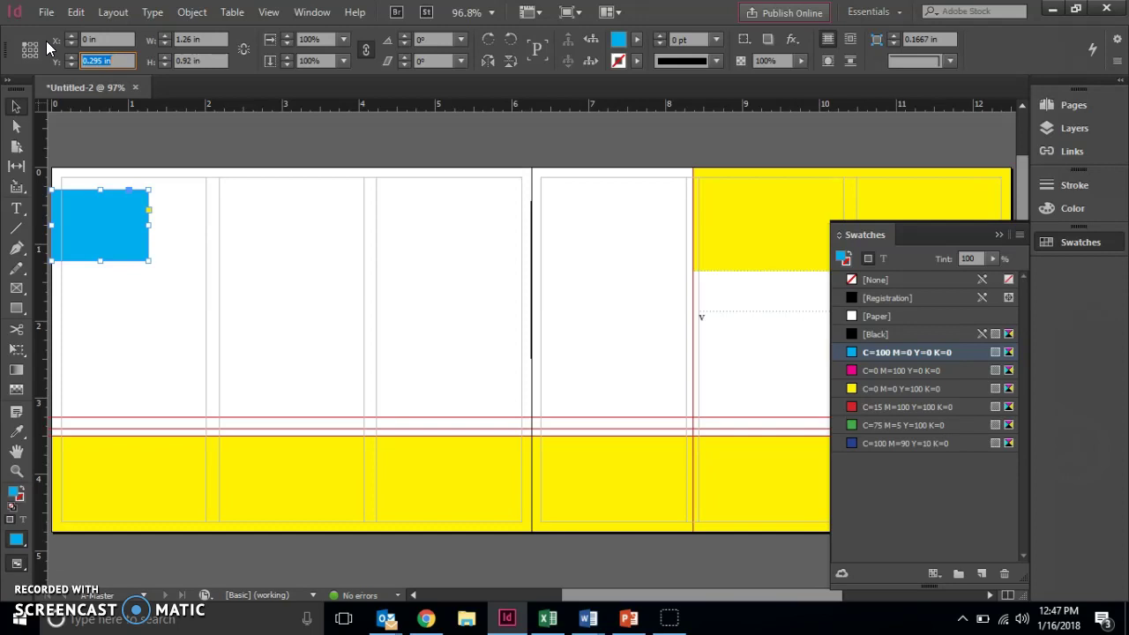
{"action": "type", "text": "0"}
{"action": "key", "text": "Tab"}
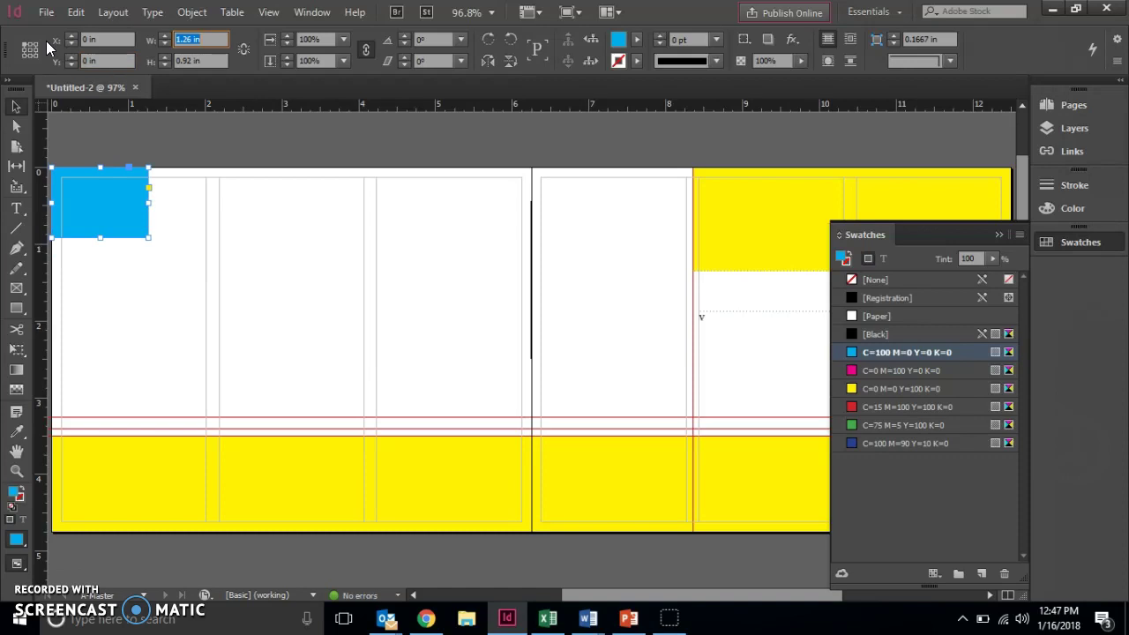
Set the blue rectangle's width to 8.35 in and its height to 3.4 in.
{"action": "type", "text": "8.35"}
{"action": "key", "text": "Tab"}
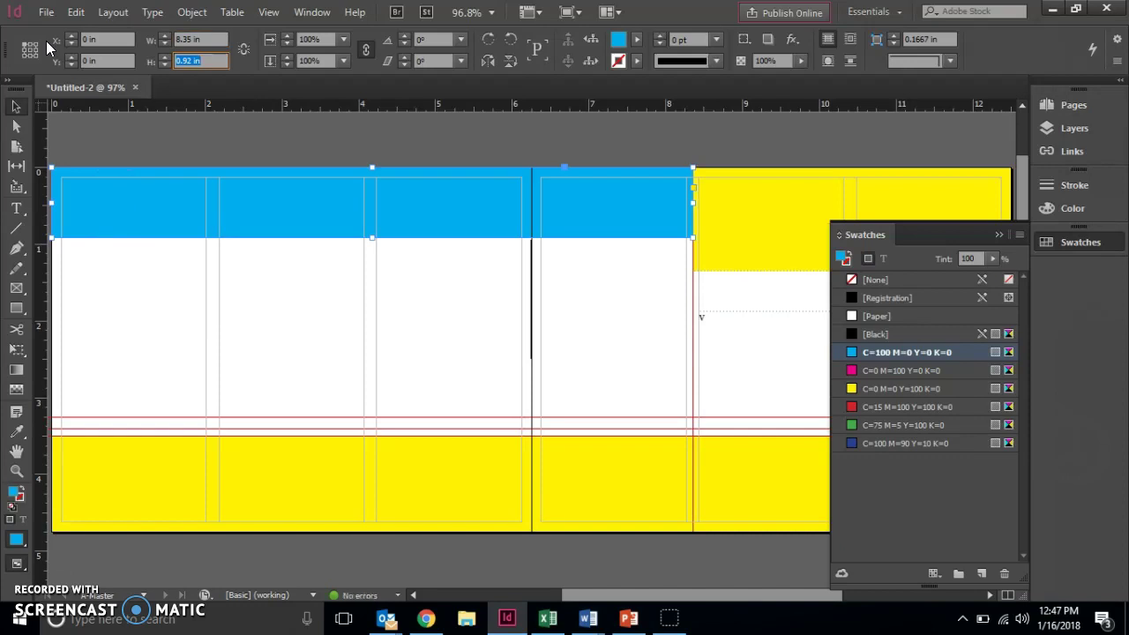
{"action": "type", "text": "3.4"}
{"action": "key", "text": "Return"}
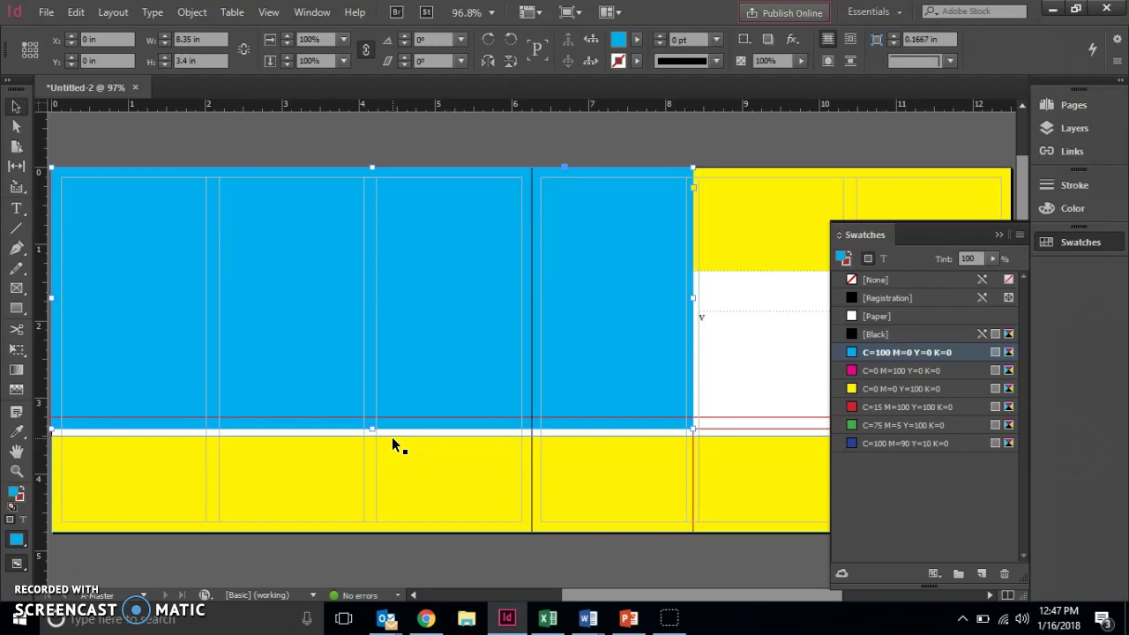
Deselect everything and ready the Line tool with no fill and a [Black] stroke, collapsing the swatch list.
{"action": "key", "text": "ctrl+shift+a"}
{"action": "key", "text": "backslash"}
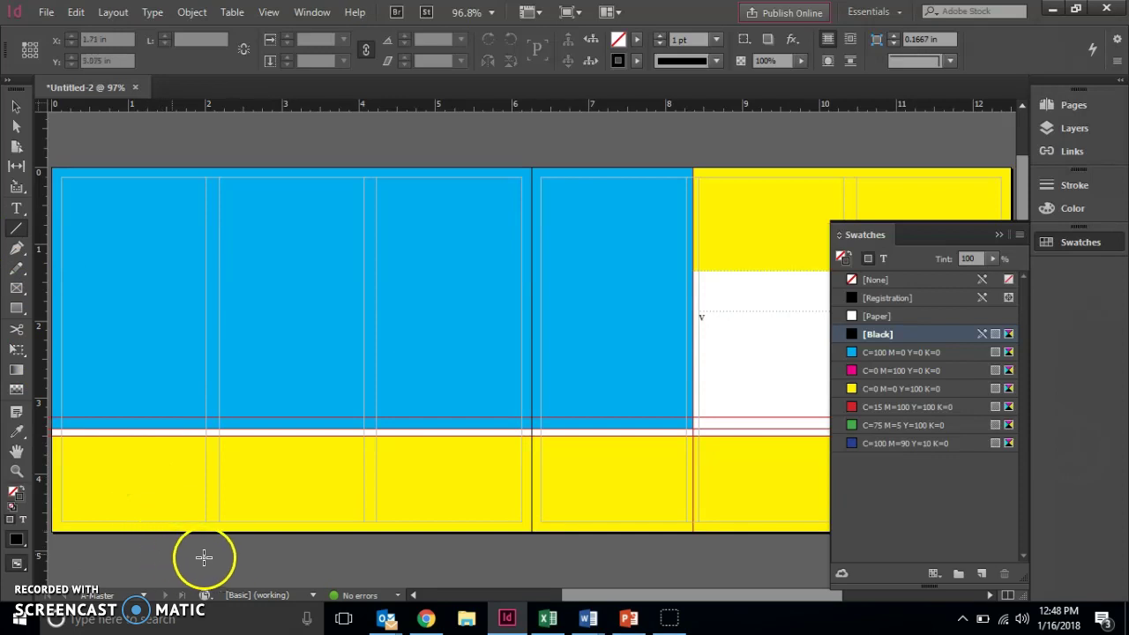
{"action": "left_click", "coordinate": [76, 14]}
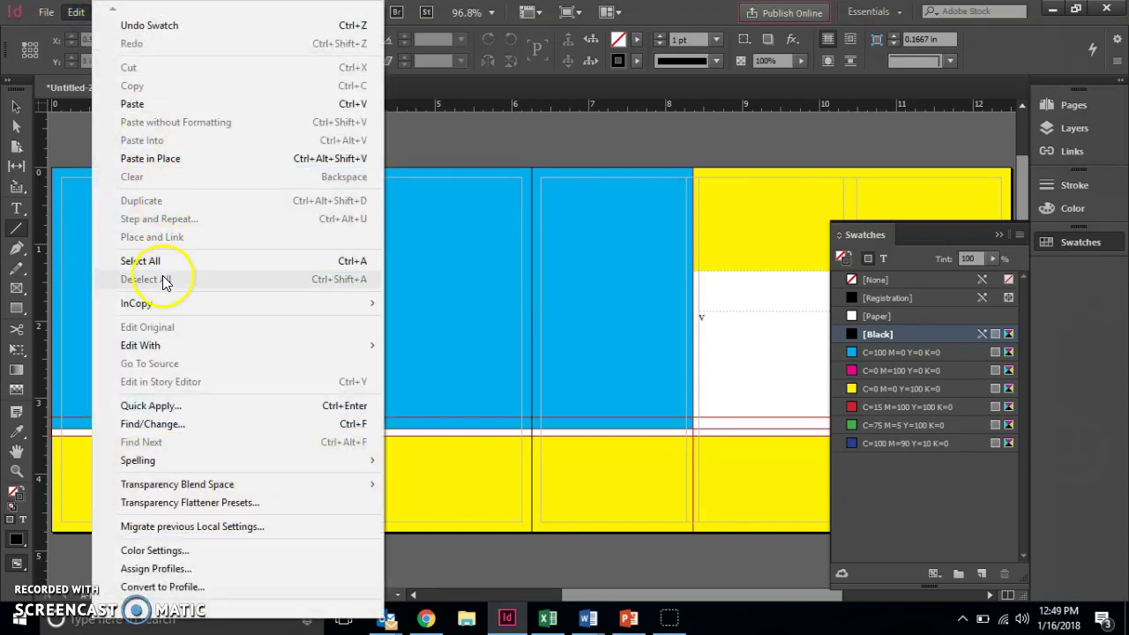
{"action": "left_click", "coordinate": [419, 545]}
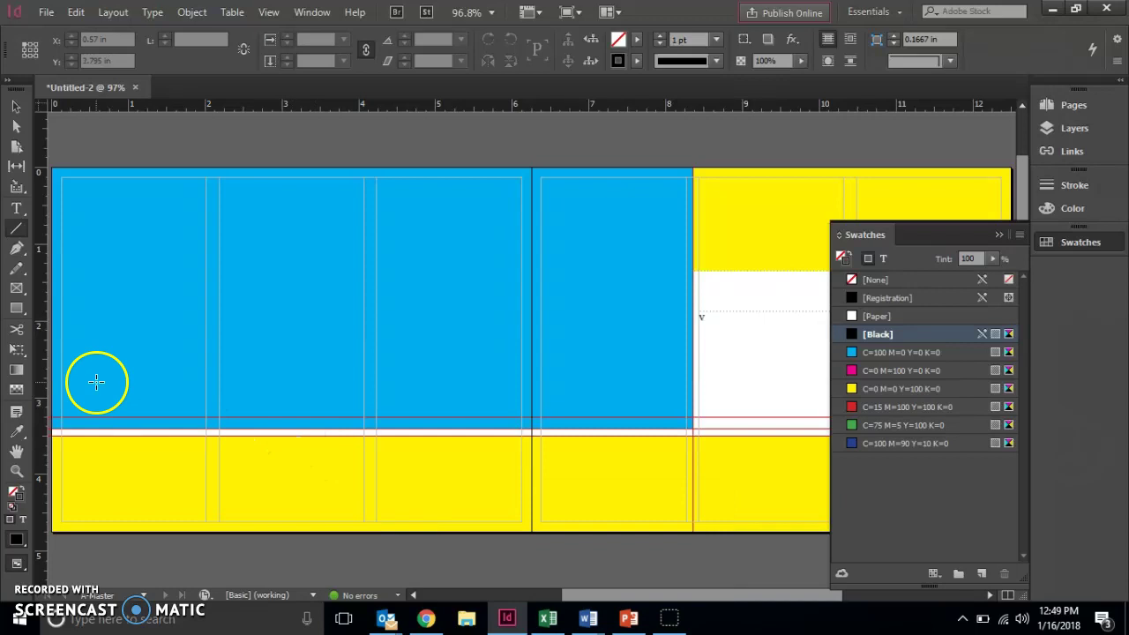
{"action": "left_click", "coordinate": [12, 494]}
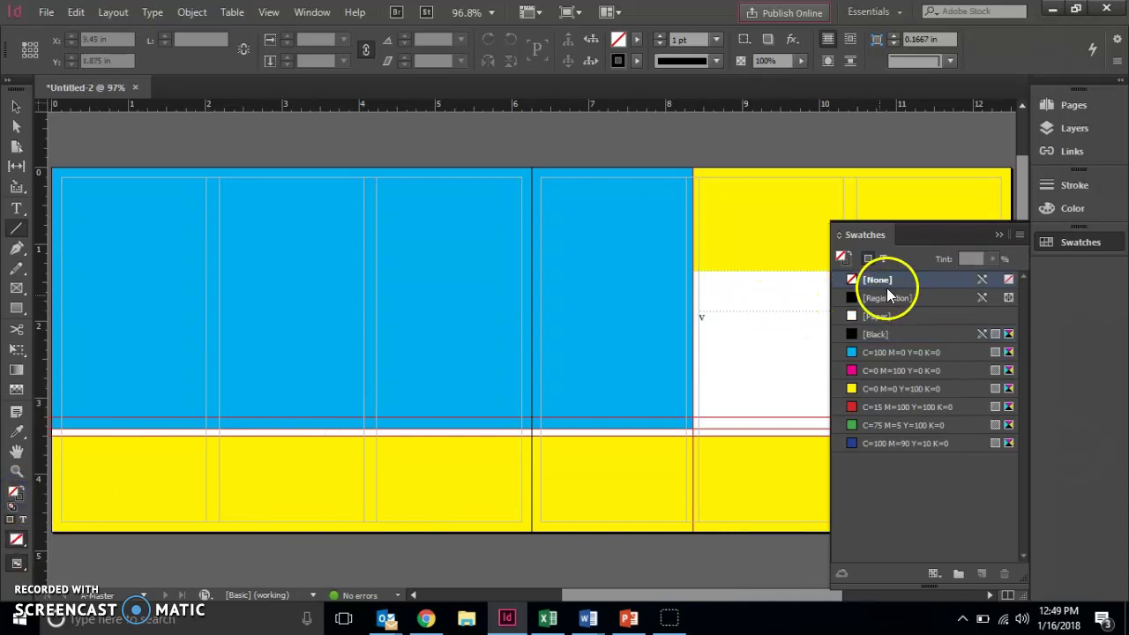
{"action": "left_click", "coordinate": [19, 505]}
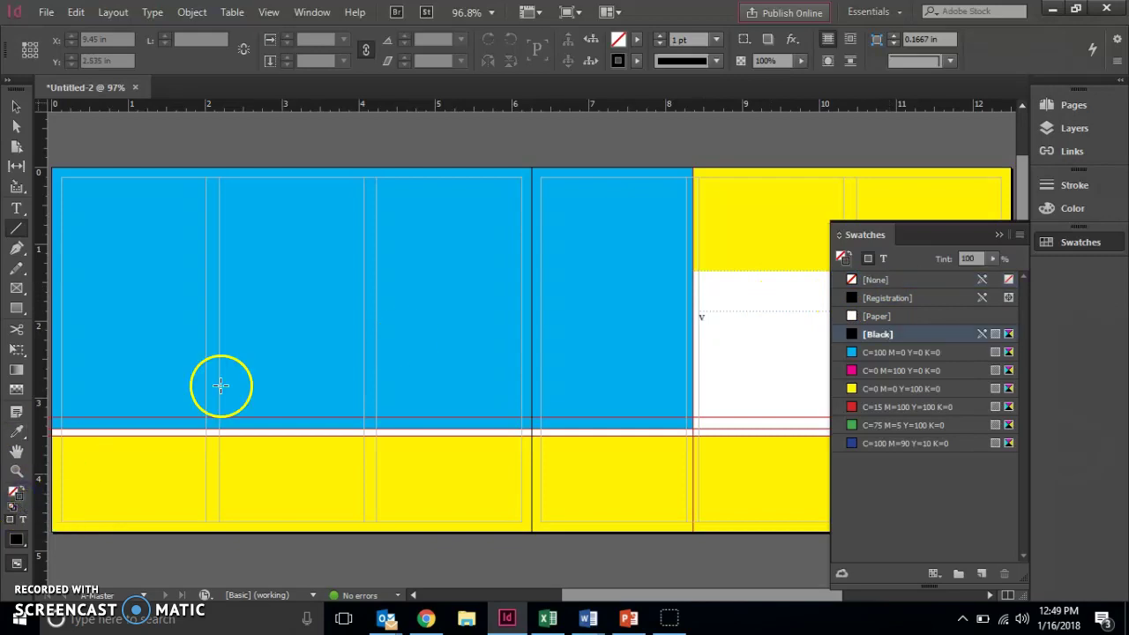
{"action": "left_click", "coordinate": [925, 335]}
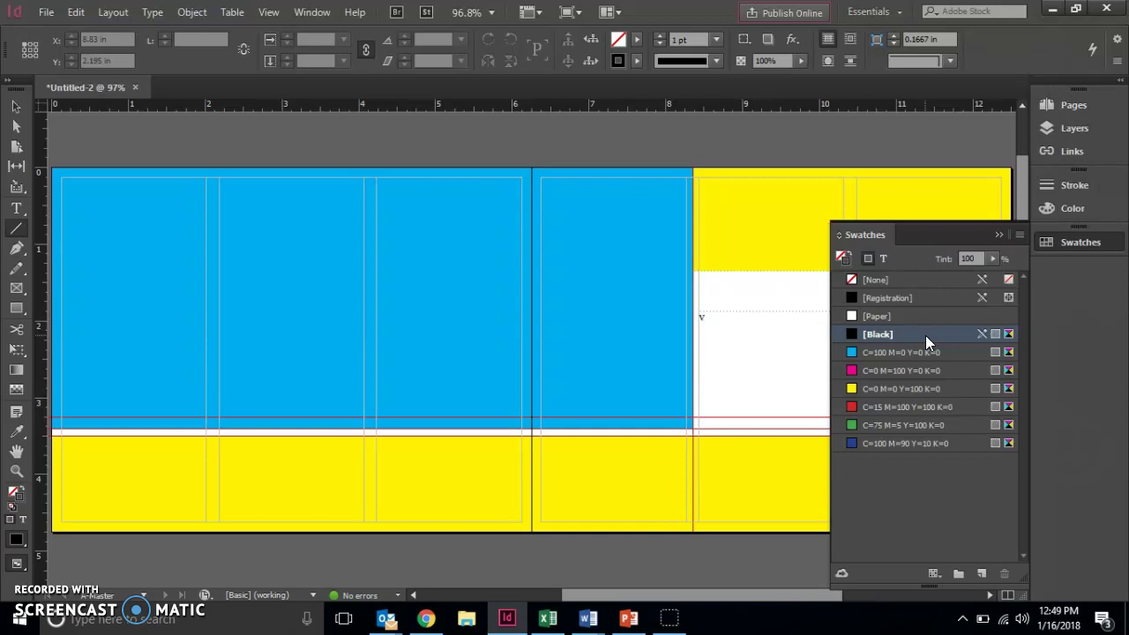
{"action": "left_click", "coordinate": [998, 234]}
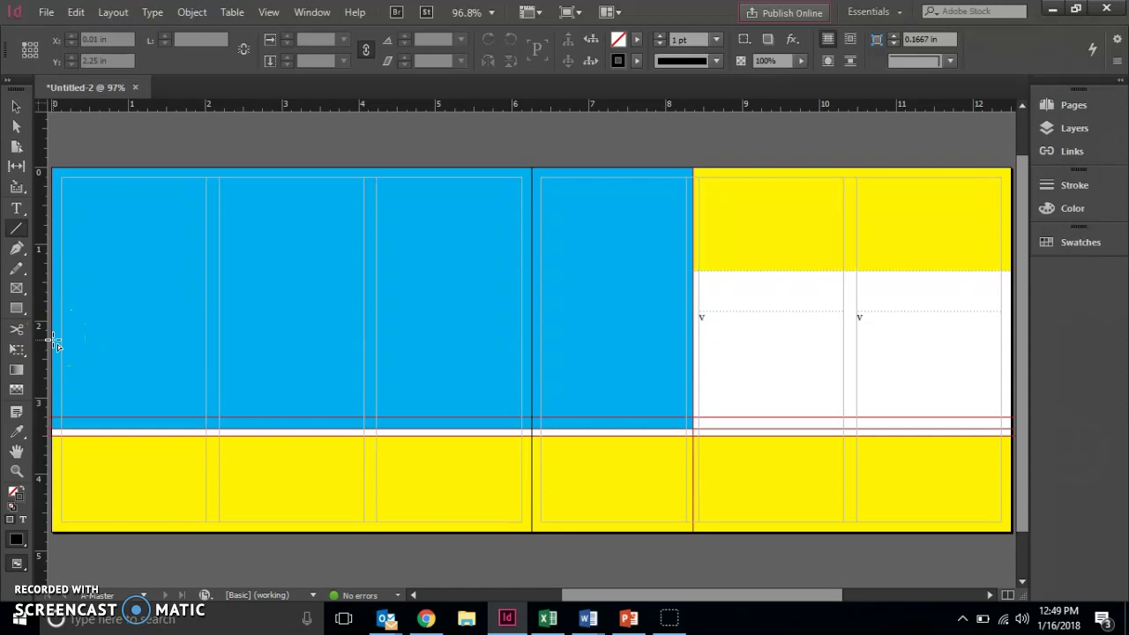
Draw a horizontal line 12.5 in long across the full spread at about Y 2.24 in, with a 4 pt stroke.
{"action": "left_click_drag", "start_coordinate": [55, 344], "coordinate": [1011, 342]}
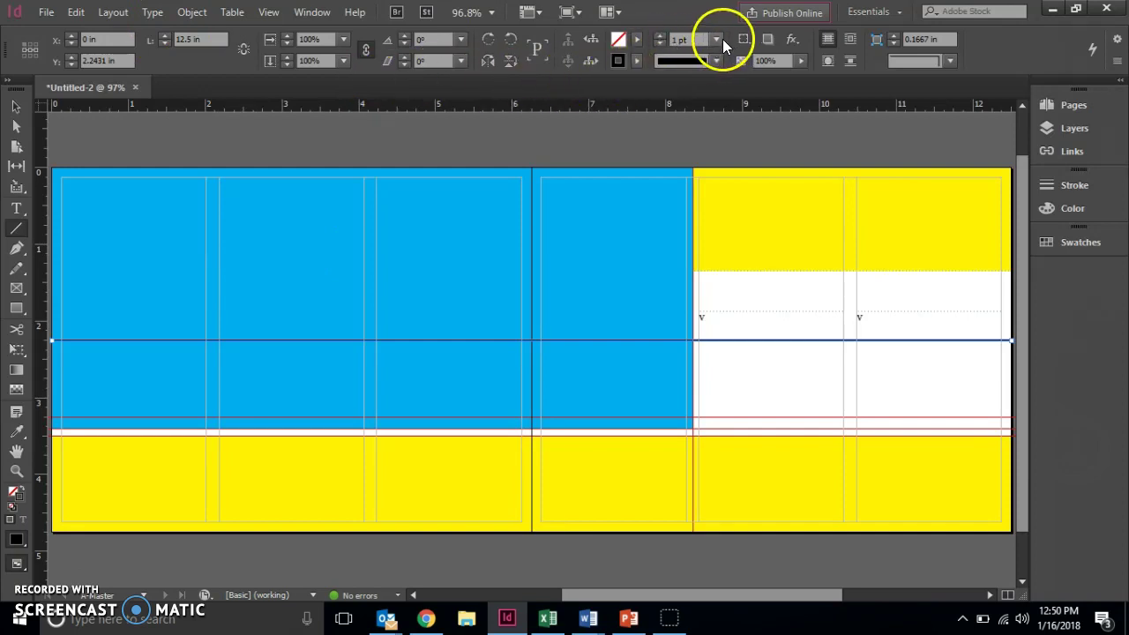
{"action": "left_click", "coordinate": [697, 39]}
{"action": "left_click", "coordinate": [716, 40]}
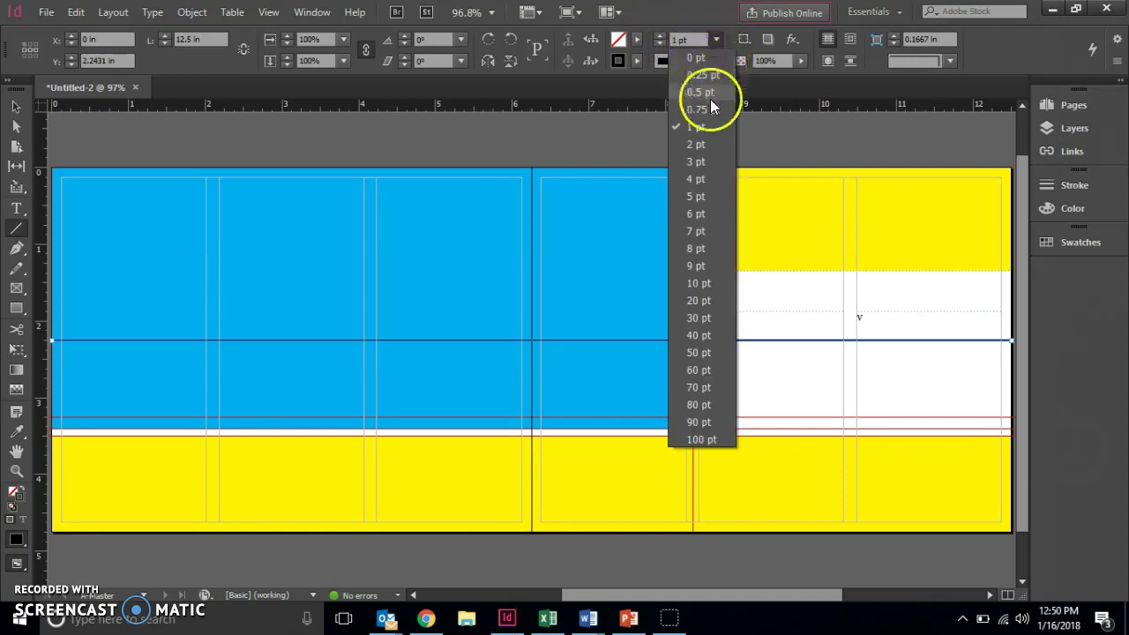
{"action": "left_click", "coordinate": [704, 180]}
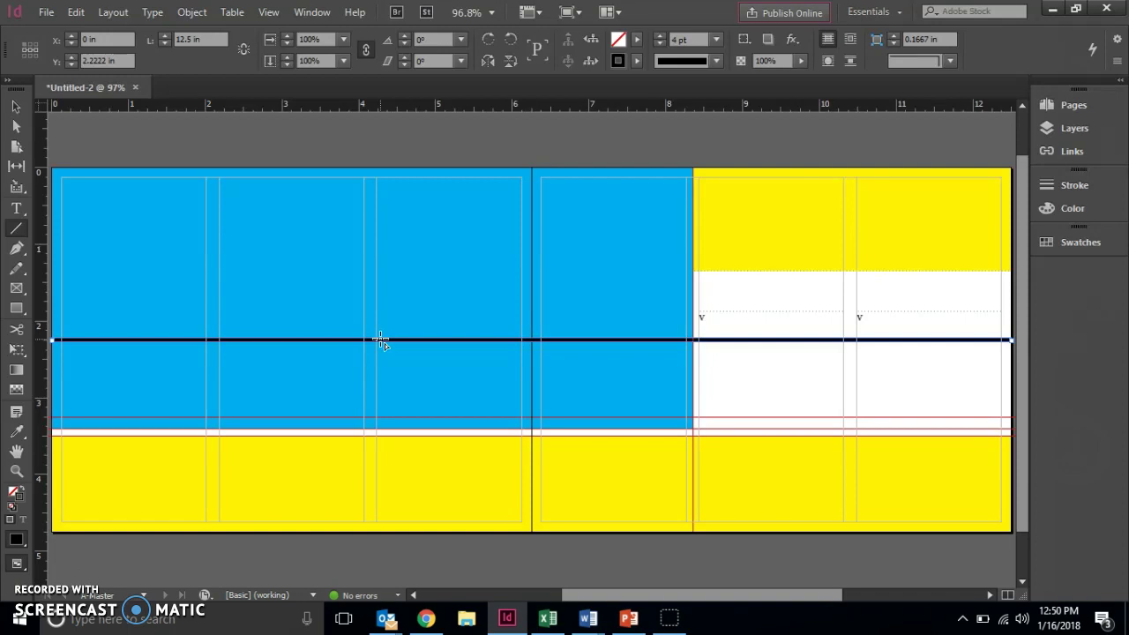
Move the black line to Y 3.5 in, along the upper edge of the bottom yellow band.
{"action": "left_click", "coordinate": [121, 55]}
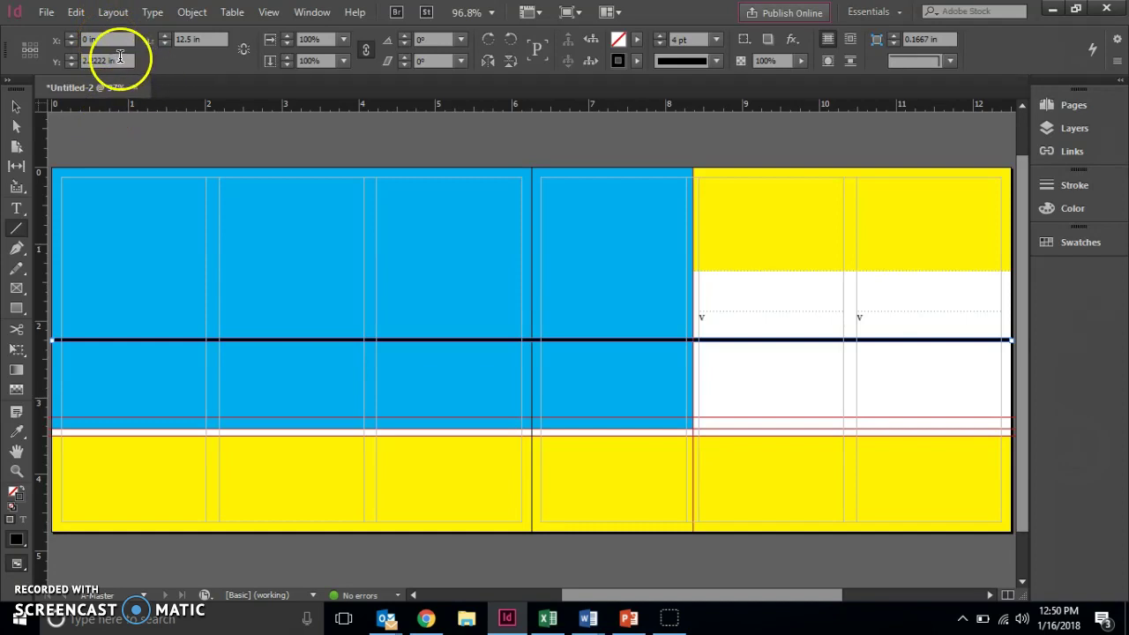
{"action": "type", "text": "3.5"}
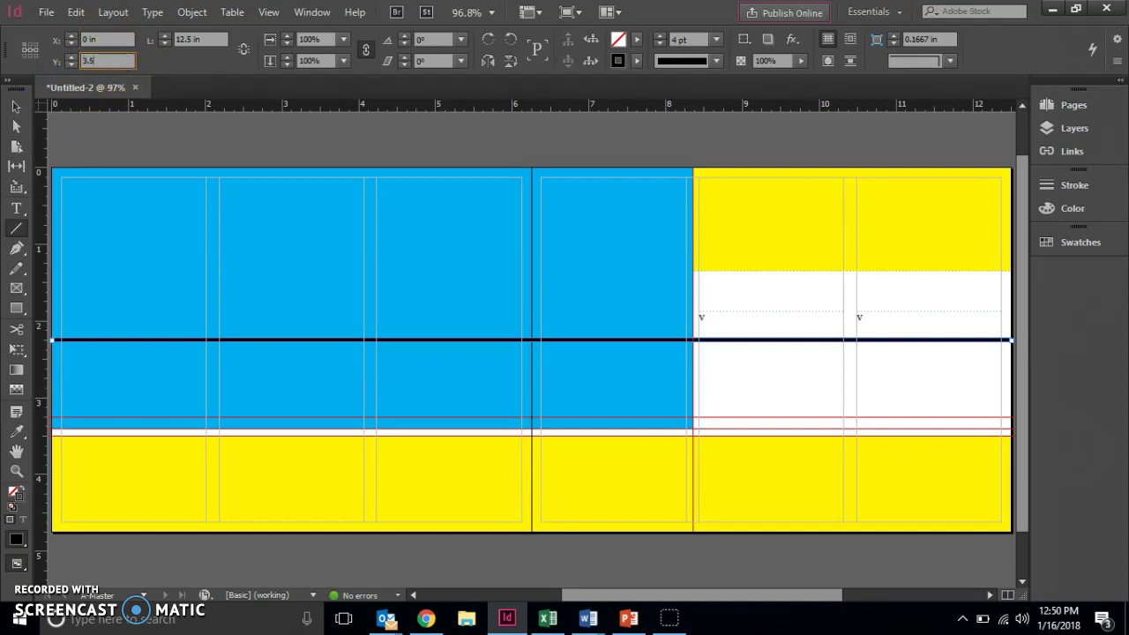
{"action": "key", "text": "Return"}
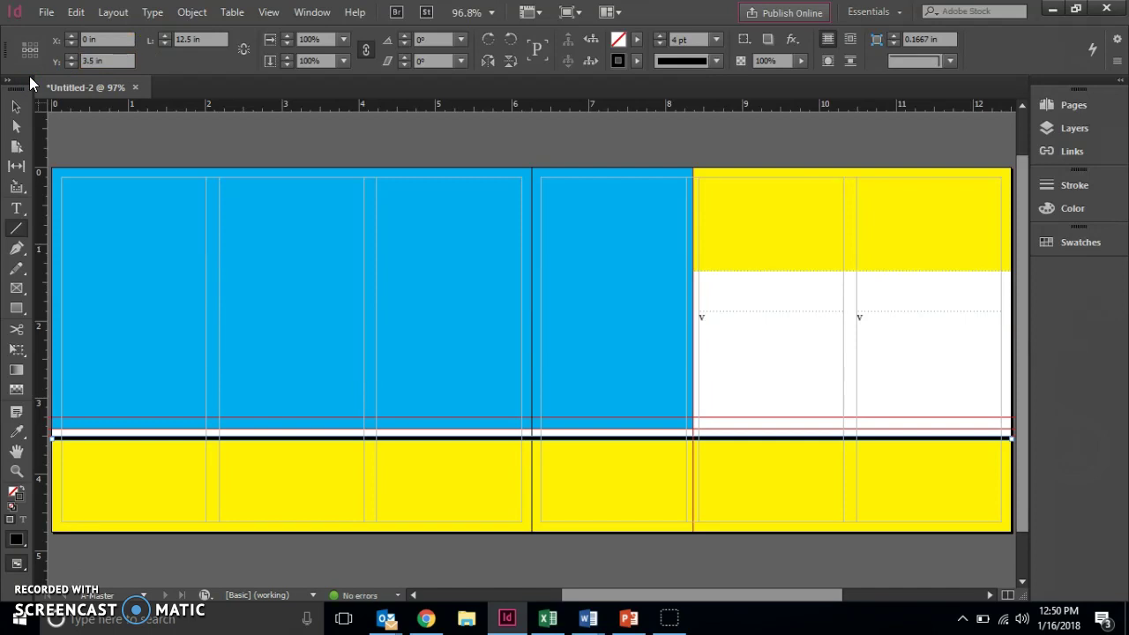
{"action": "left_click", "coordinate": [209, 37]}
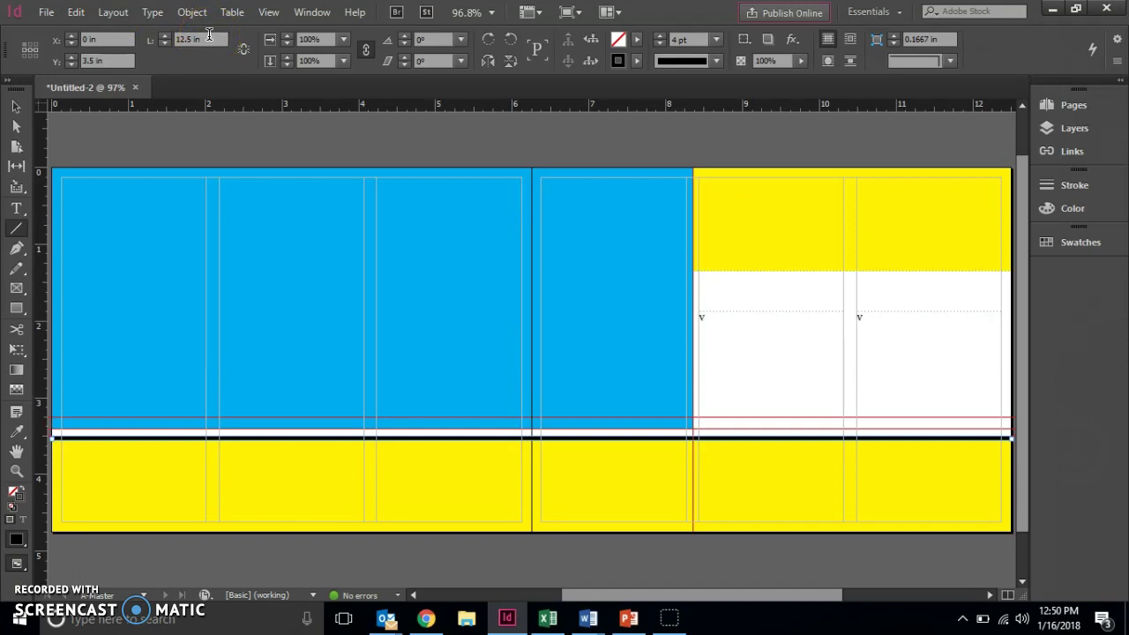
Draw a rectangle about 1.66 by 0.9 in inside the bottom yellow band, in the left page's first column.
{"action": "left_click", "coordinate": [17, 313]}
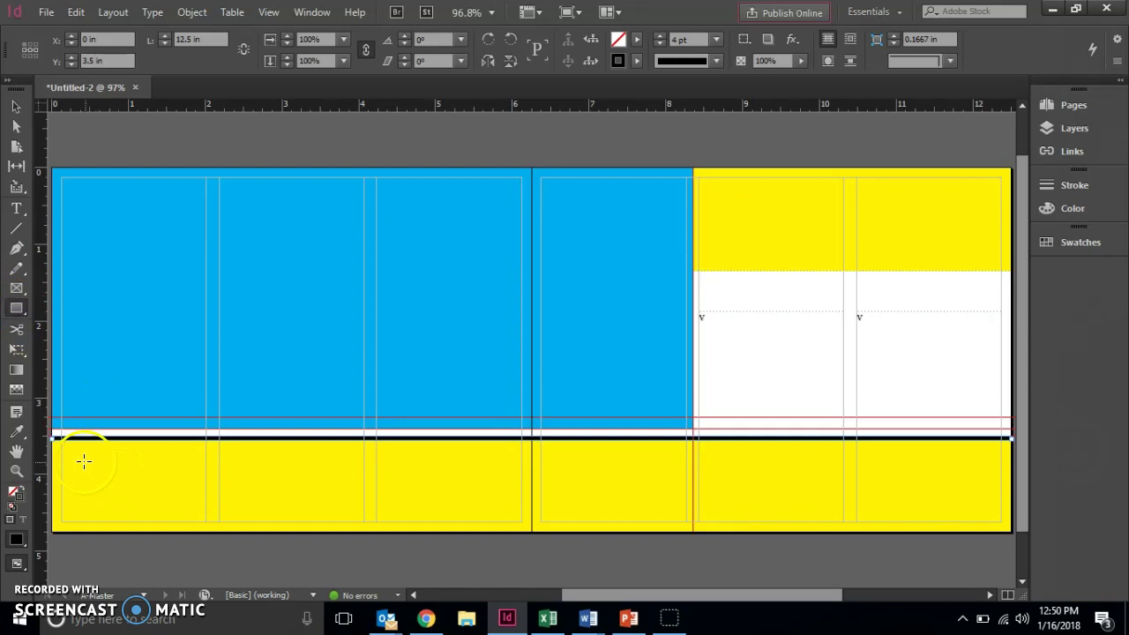
{"action": "left_click_drag", "start_coordinate": [72, 449], "coordinate": [197, 515]}
{"action": "left_click_drag", "start_coordinate": [194, 516], "coordinate": [197, 516]}
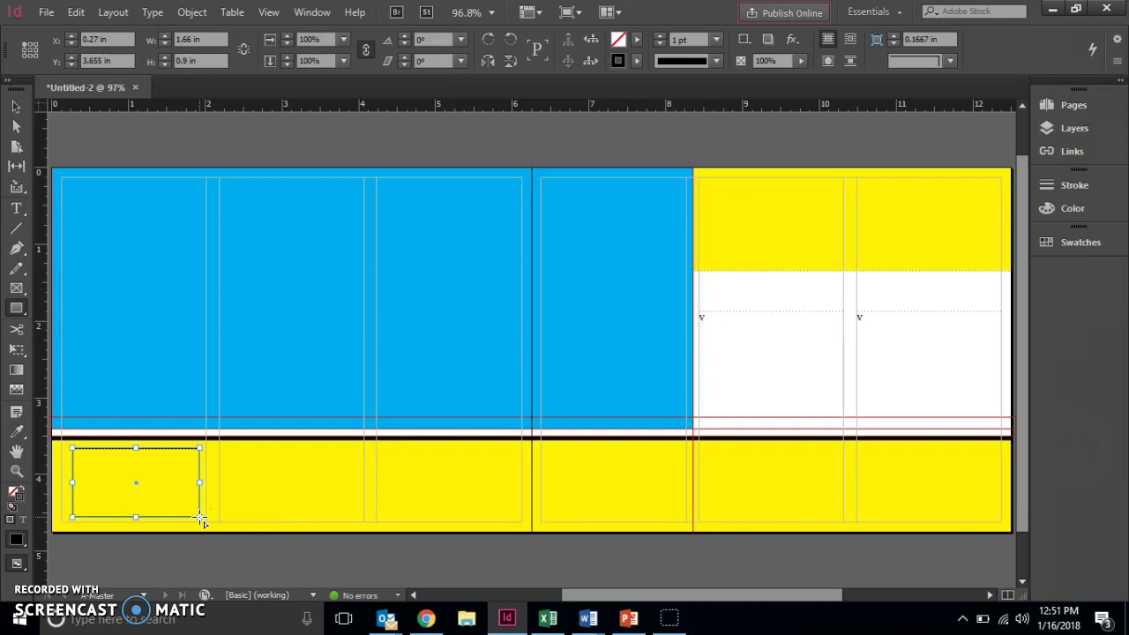
Using its upper-left corner as reference, position the small rectangle at X 0 in and Y 3.6 in.
{"action": "left_click", "coordinate": [27, 50]}
{"action": "left_click_drag", "start_coordinate": [107, 41], "coordinate": [69, 46]}
{"action": "type", "text": "0"}
{"action": "key", "text": "Return"}
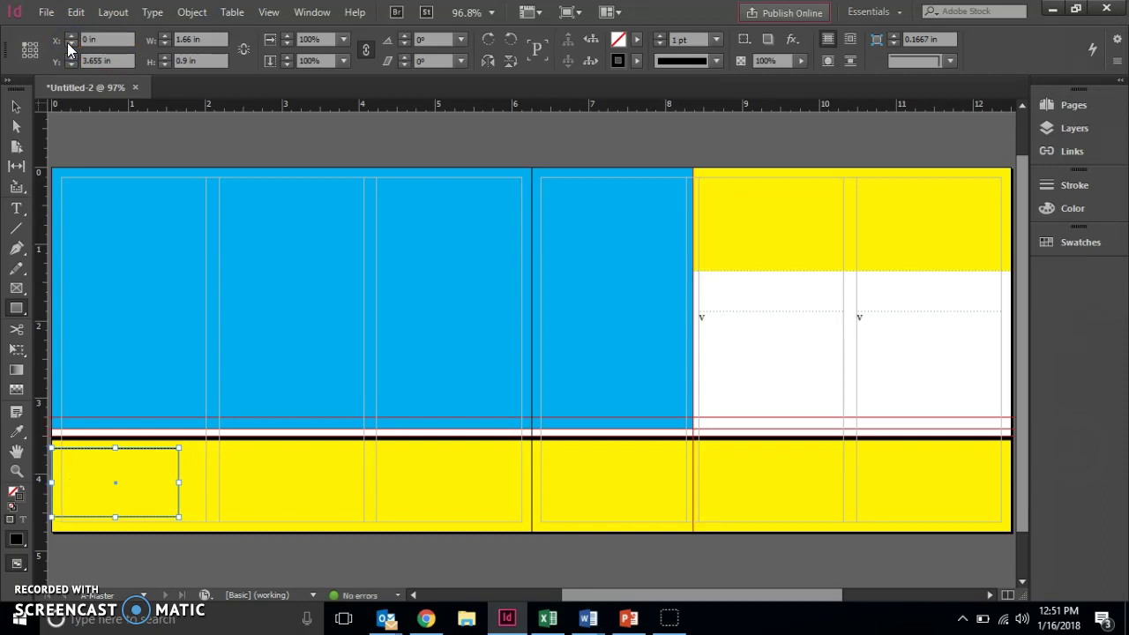
{"action": "left_click_drag", "start_coordinate": [128, 60], "coordinate": [25, 62]}
{"action": "type", "text": "3.6"}
{"action": "key", "text": "Return"}
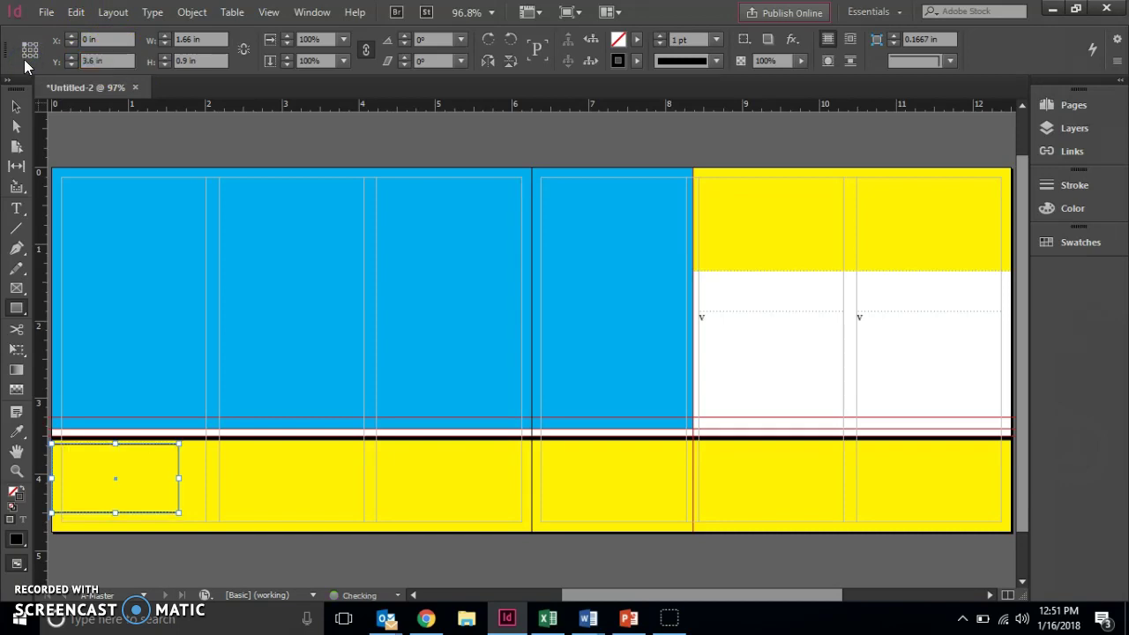
Set the small rectangle's width to 1.8 in and its height to 1 in.
{"action": "triple_click", "coordinate": [208, 40]}
{"action": "type", "text": "1.8"}
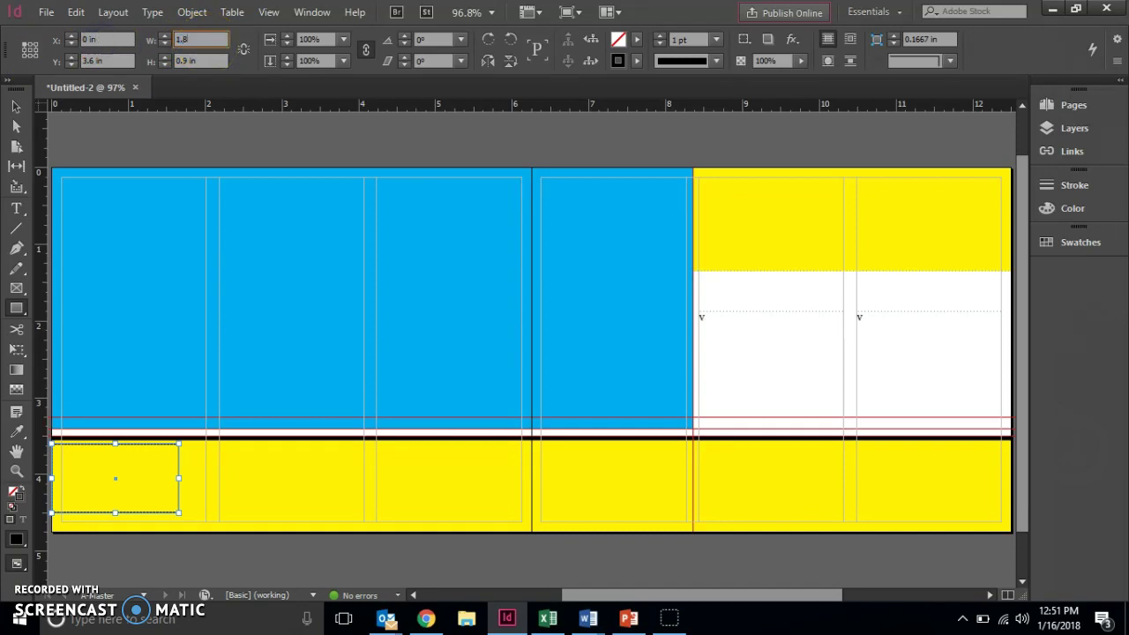
{"action": "key", "text": "Tab"}
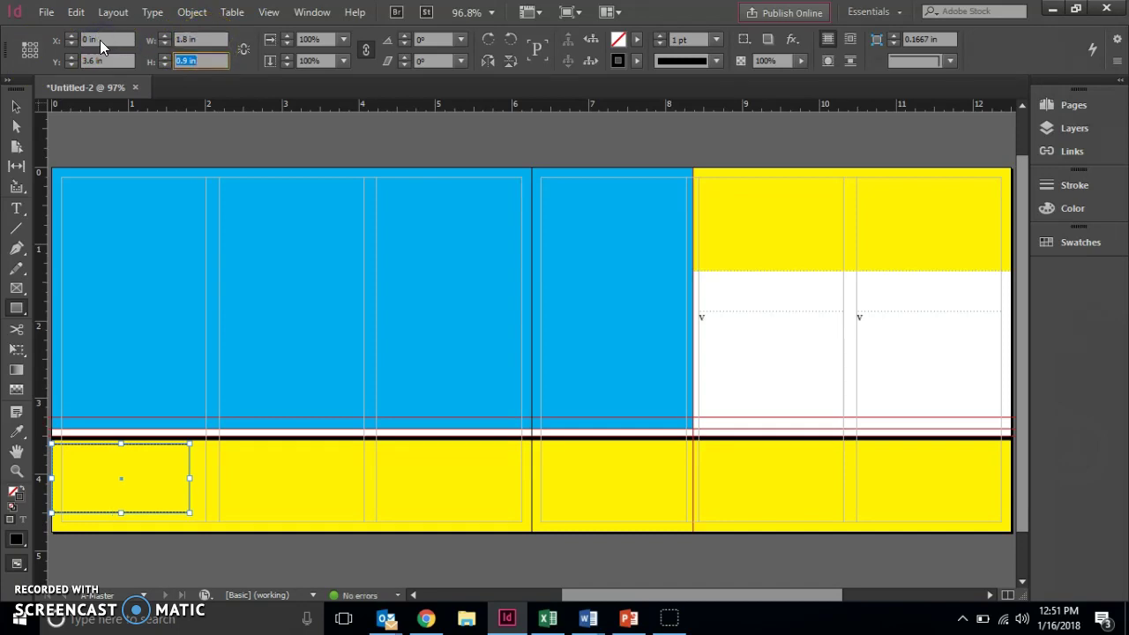
{"action": "type", "text": "1"}
{"action": "key", "text": "Tab"}
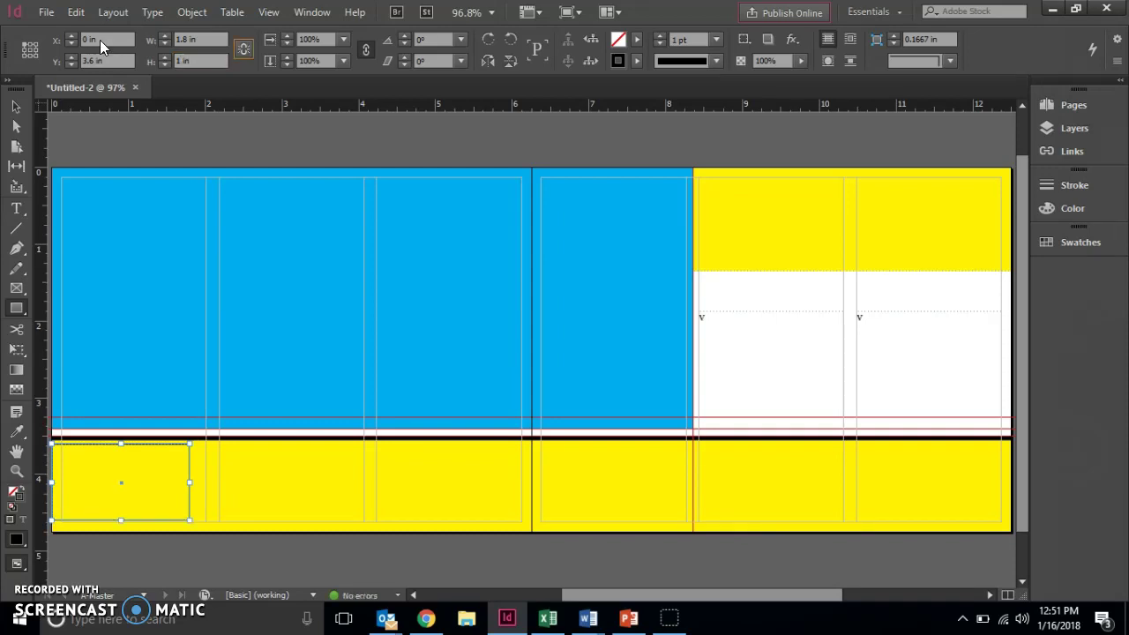
Copy the large blue rectangle's fill and stroke attributes onto the small rectangle with the Eyedropper tool.
{"action": "key", "text": "i"}
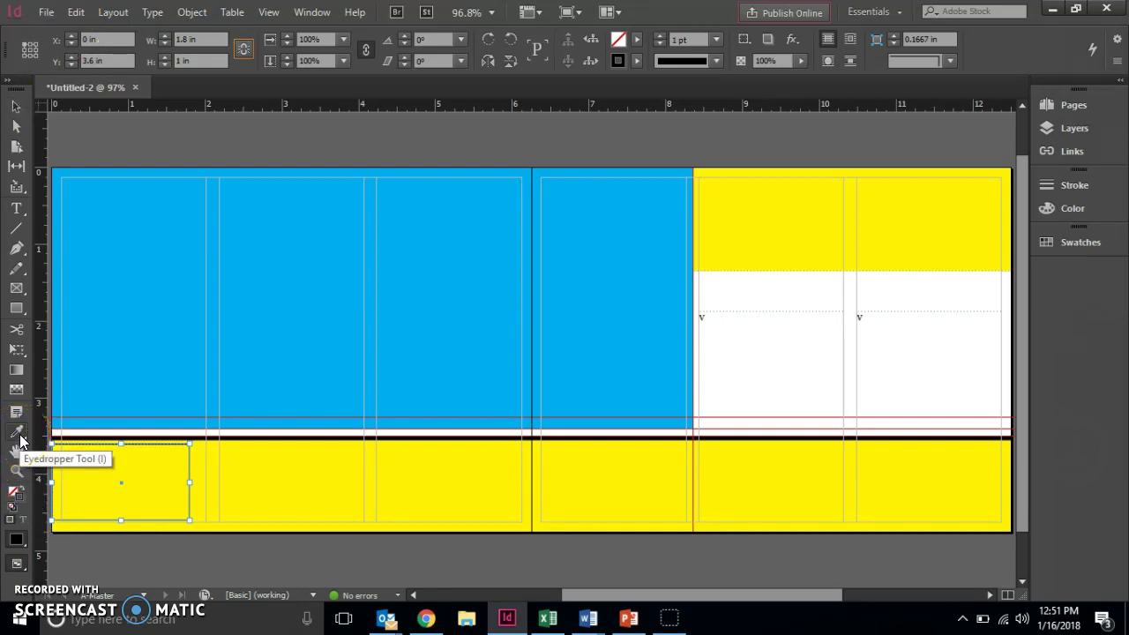
{"action": "left_click", "coordinate": [88, 378]}
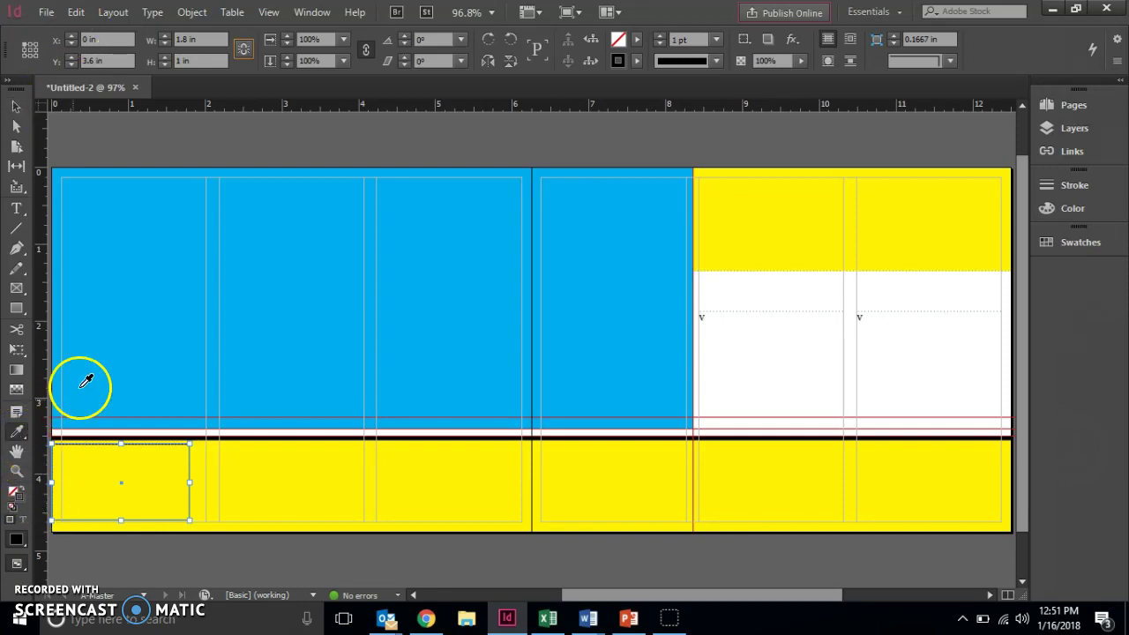
{"action": "left_click", "coordinate": [141, 340]}
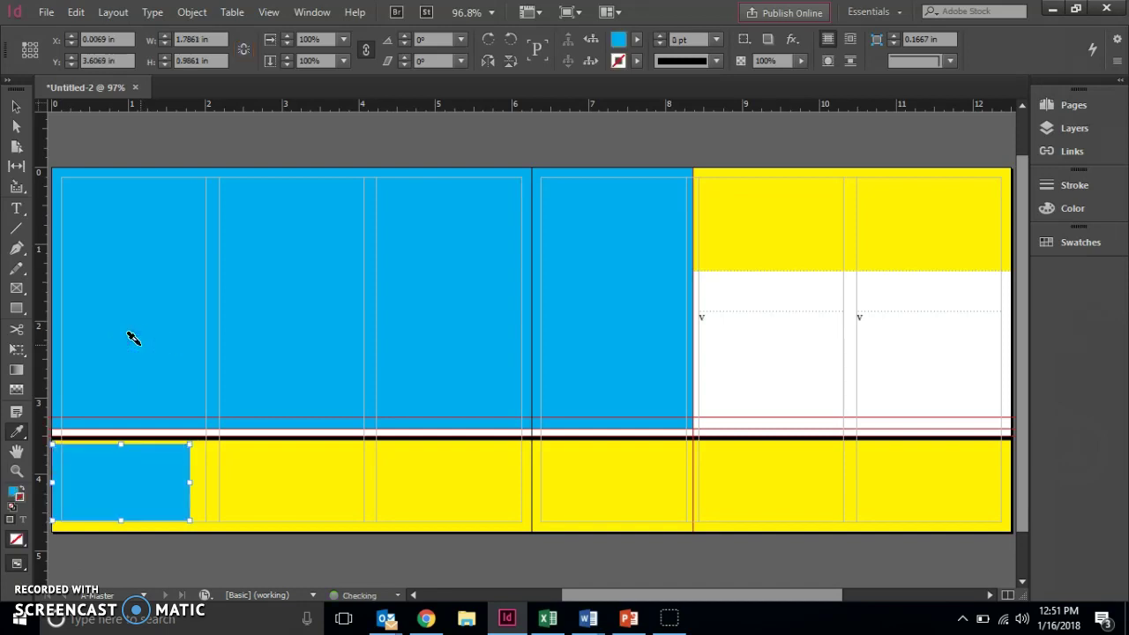
{"action": "left_click", "coordinate": [134, 353]}
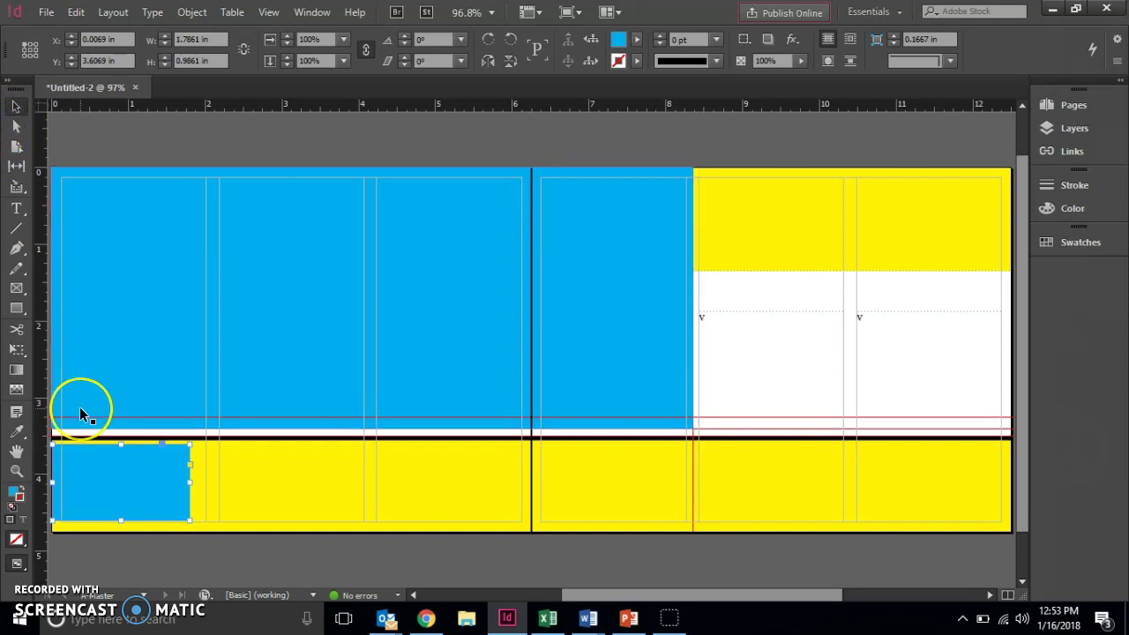
Duplicate the small blue rectangle to X 1.85 in, and apply Transform Again twice to add two more evenly spaced copies along the yellow band.
{"action": "left_click_drag", "start_coordinate": [167, 514], "coordinate": [308, 519]}
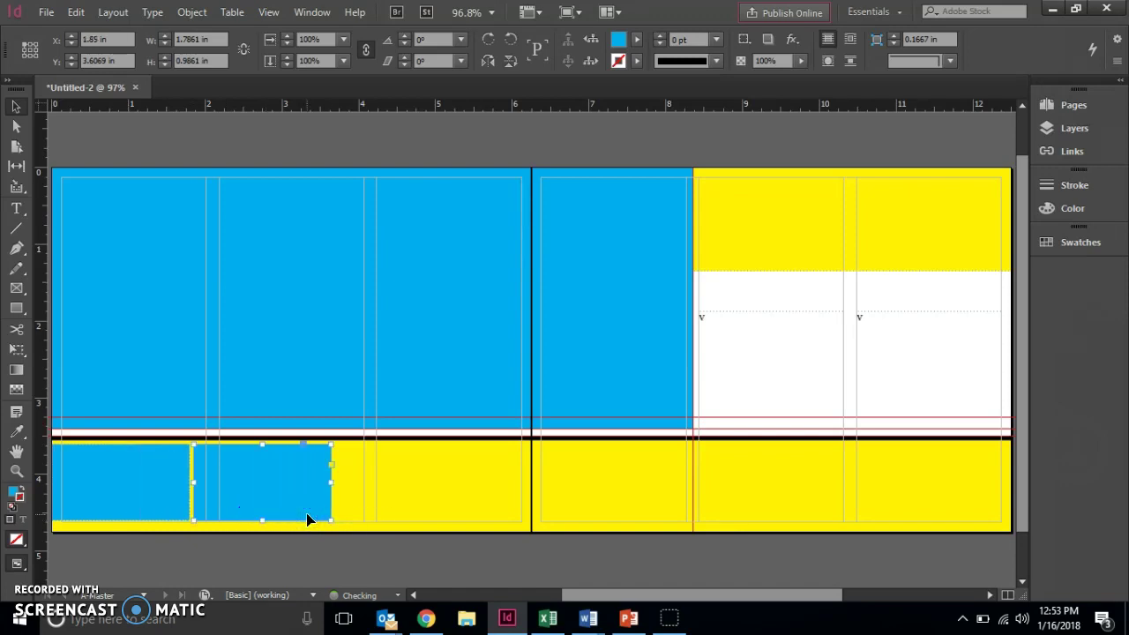
{"action": "left_click", "coordinate": [222, 461]}
{"action": "left_click", "coordinate": [187, 16]}
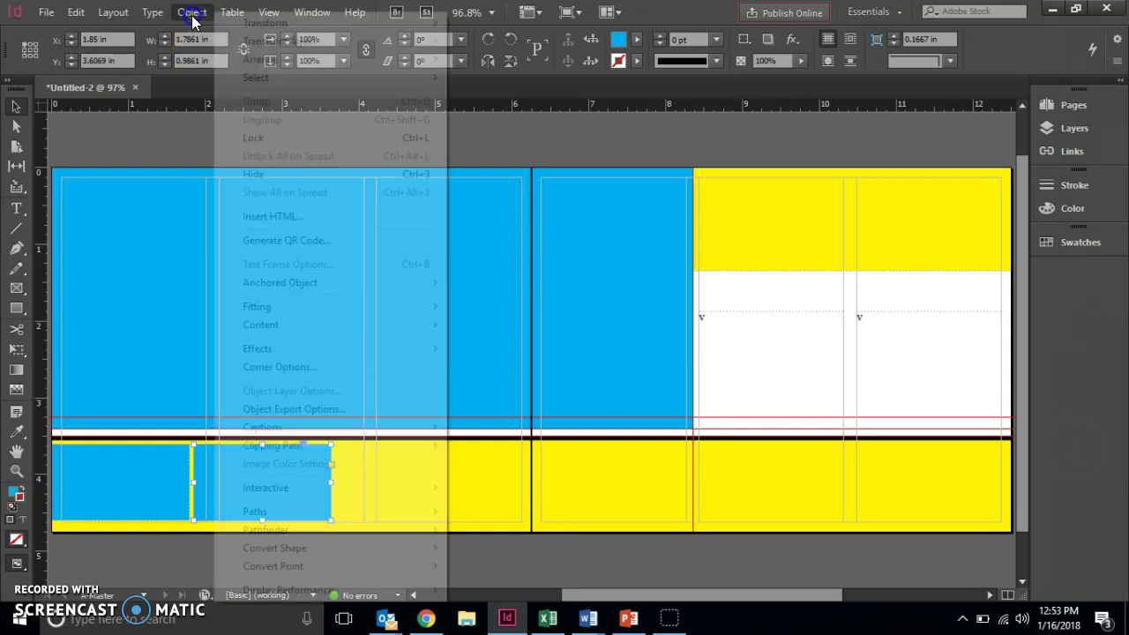
{"action": "mouse_move", "coordinate": [245, 45]}
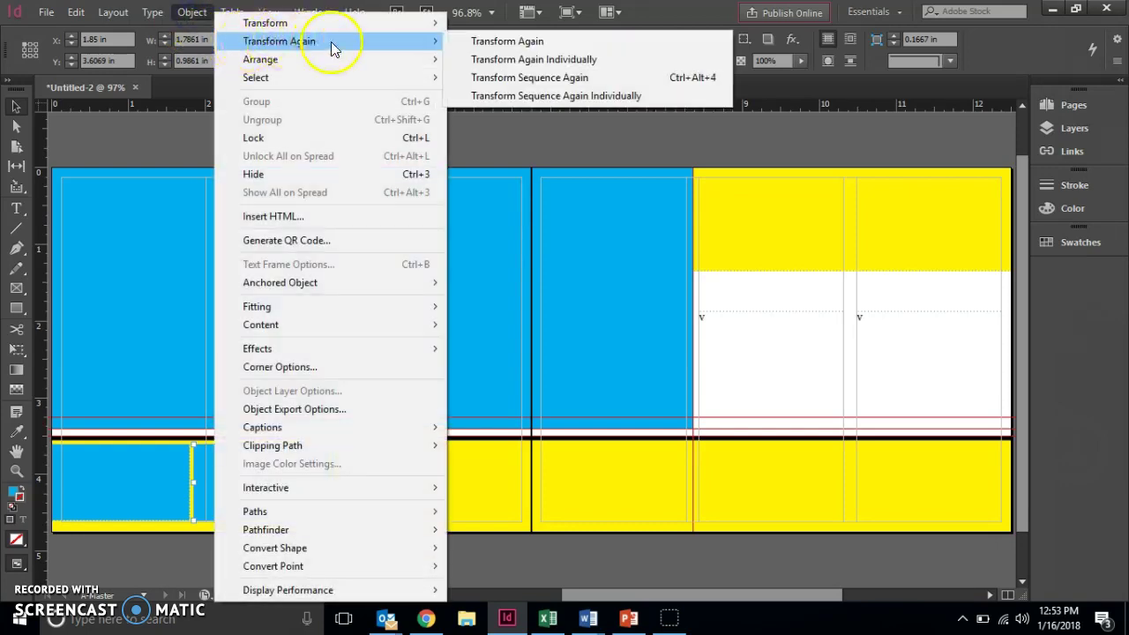
{"action": "left_click", "coordinate": [450, 42]}
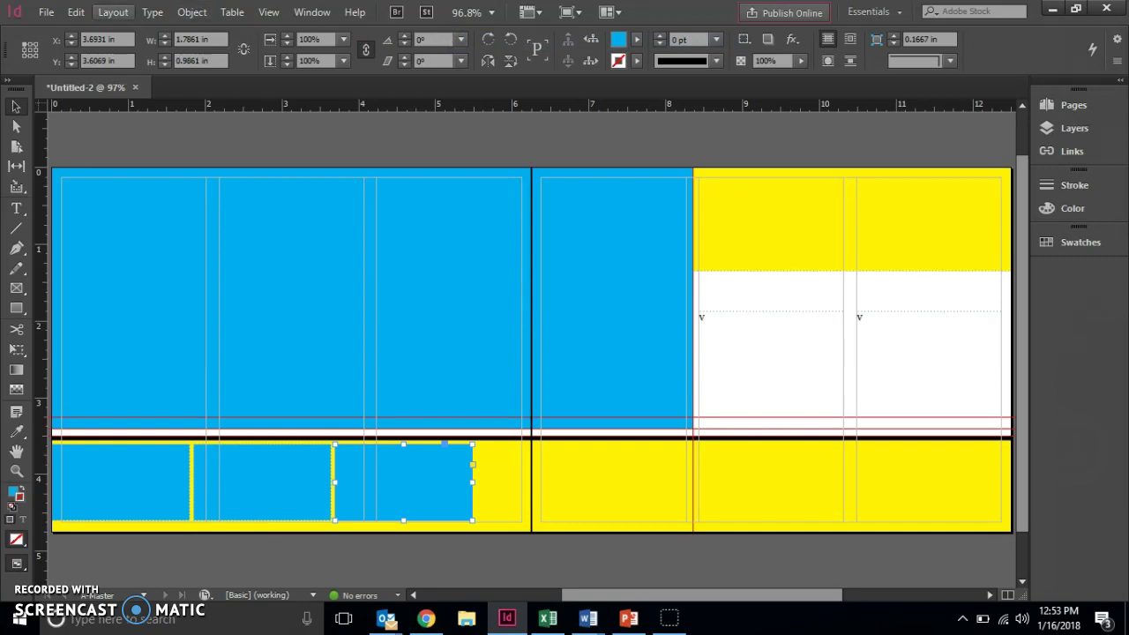
{"action": "left_click", "coordinate": [191, 16]}
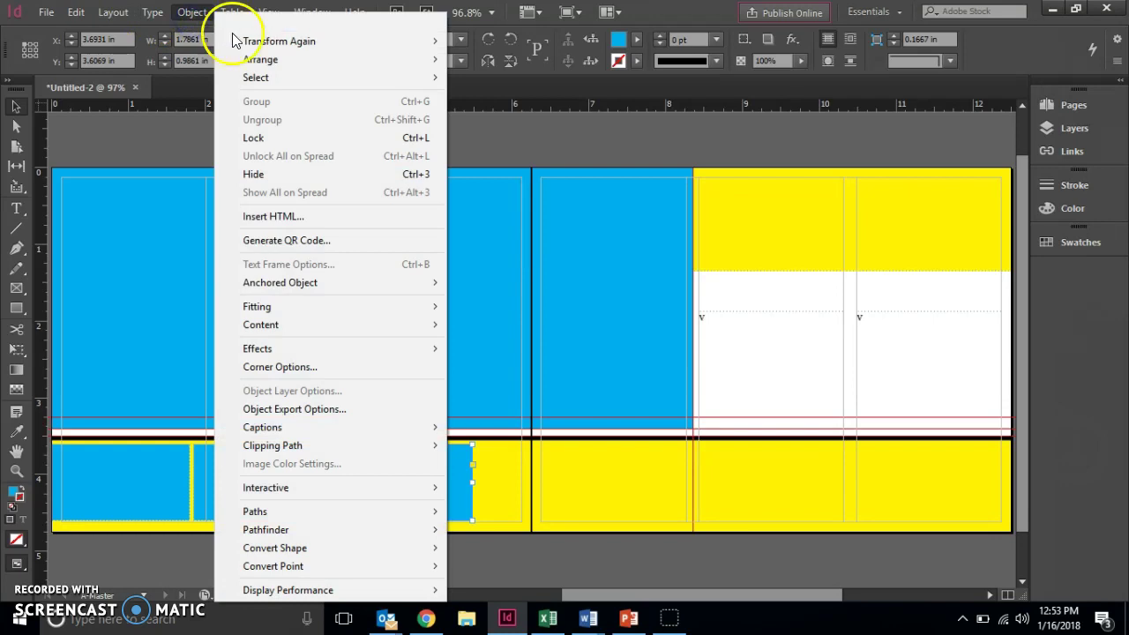
{"action": "mouse_move", "coordinate": [265, 41]}
{"action": "left_click", "coordinate": [466, 41]}
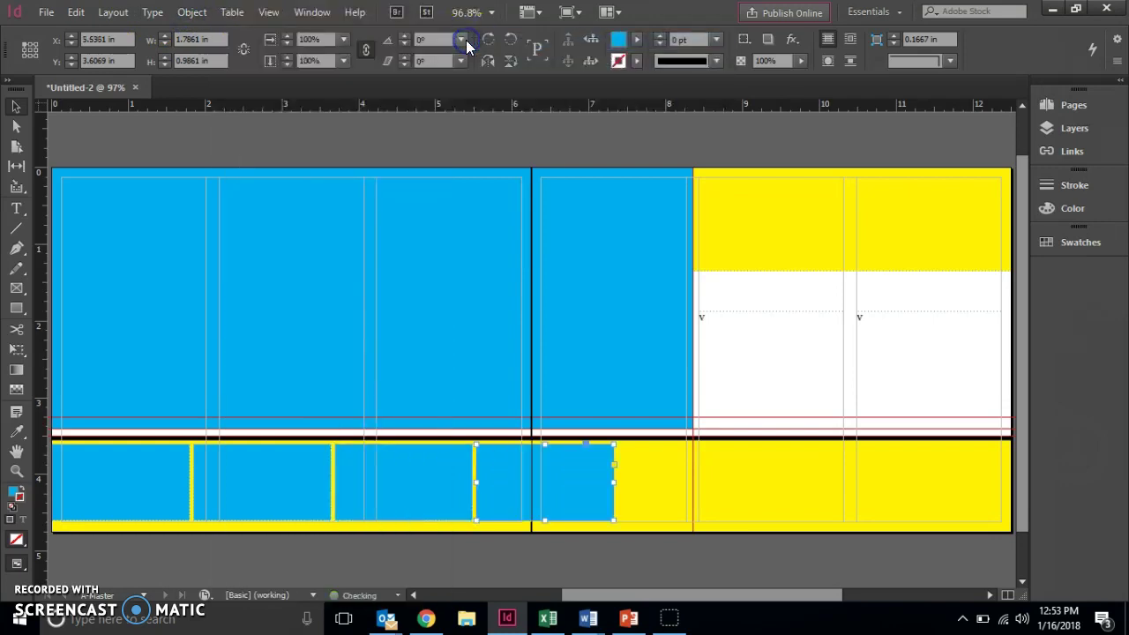
Apply Transform Again to the last small blue box to add a fifth evenly spaced copy along the yellow band.
{"action": "left_click", "coordinate": [189, 13]}
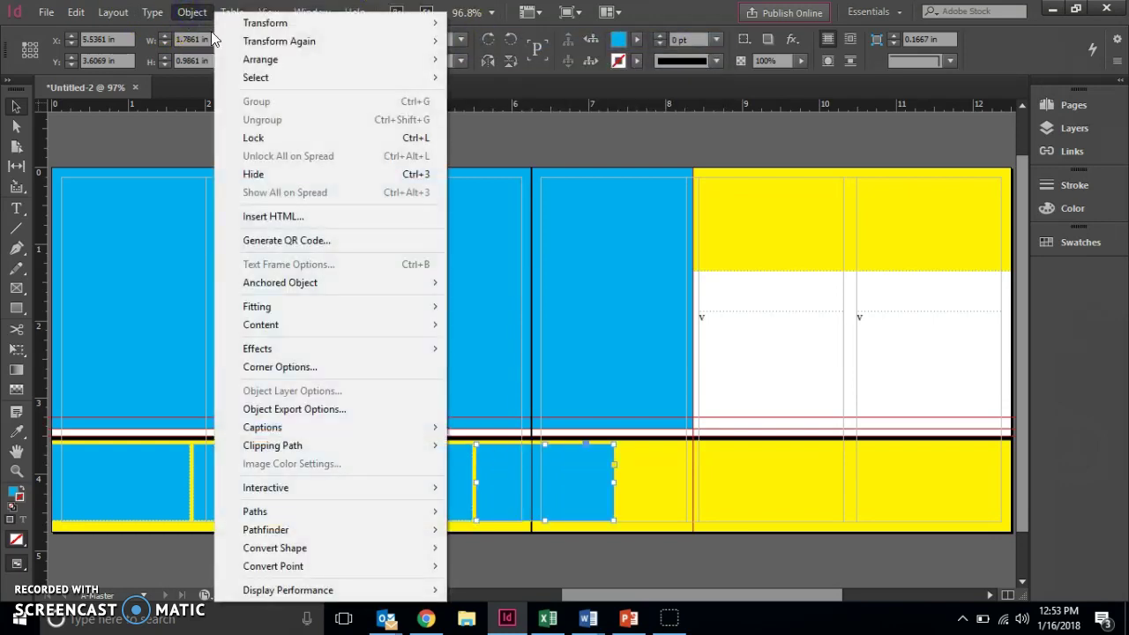
{"action": "mouse_move", "coordinate": [361, 40]}
{"action": "left_click", "coordinate": [451, 41]}
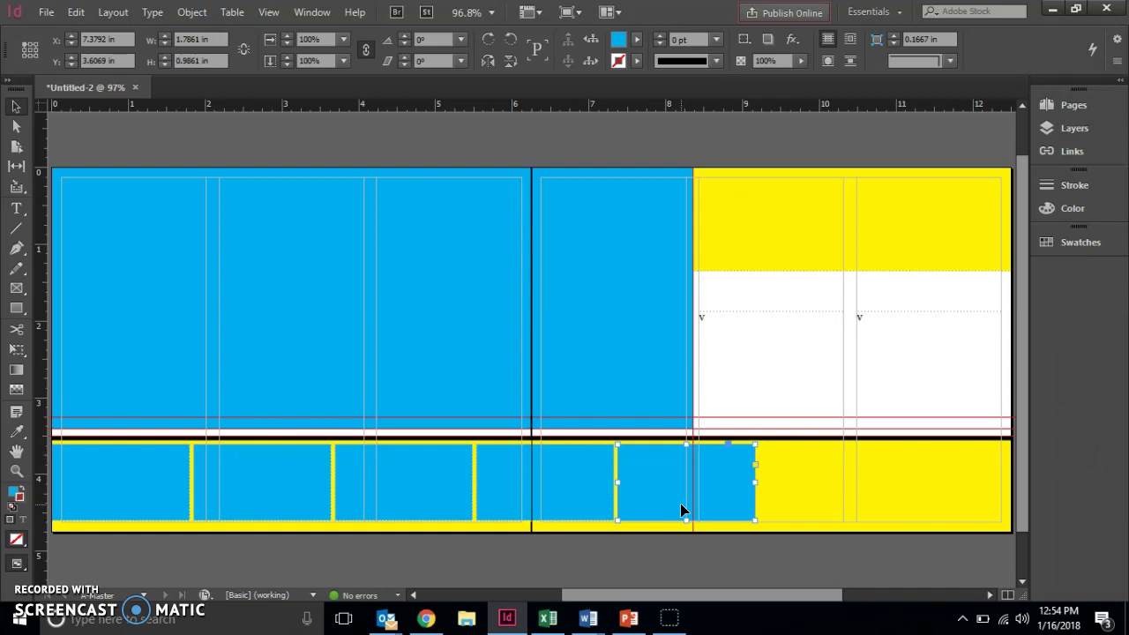
Select all five small blue boxes and, using their center as reference point, set the row's X position to 6.25 in.
{"action": "left_click_drag", "start_coordinate": [617, 519], "coordinate": [144, 478]}
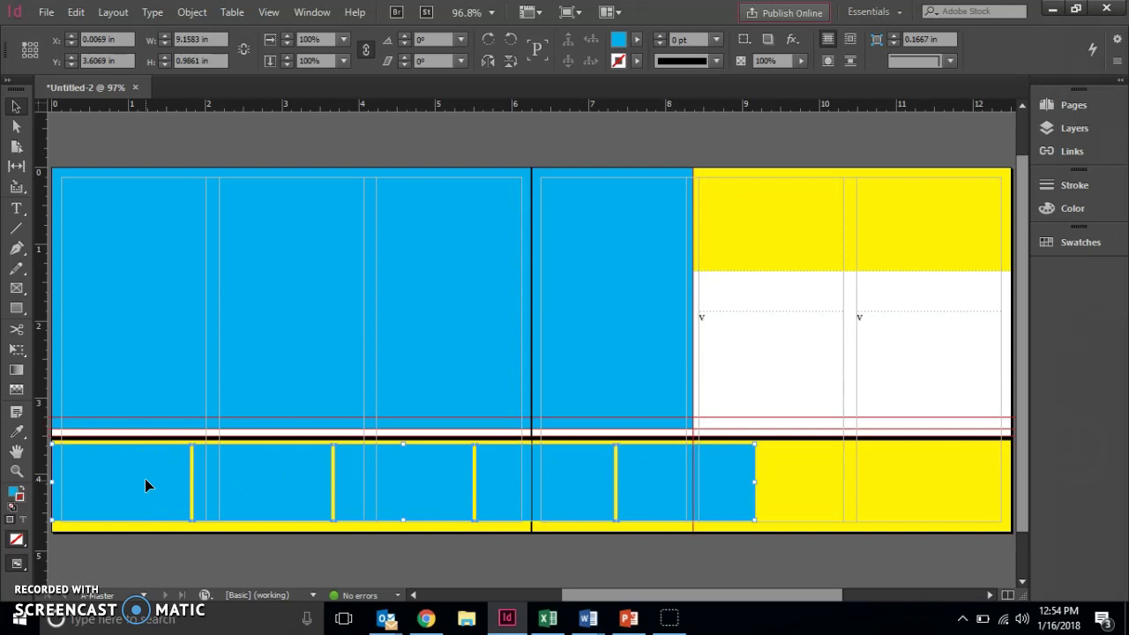
{"action": "left_click", "coordinate": [30, 50]}
{"action": "left_click", "coordinate": [124, 40]}
{"action": "double_click", "coordinate": [124, 40]}
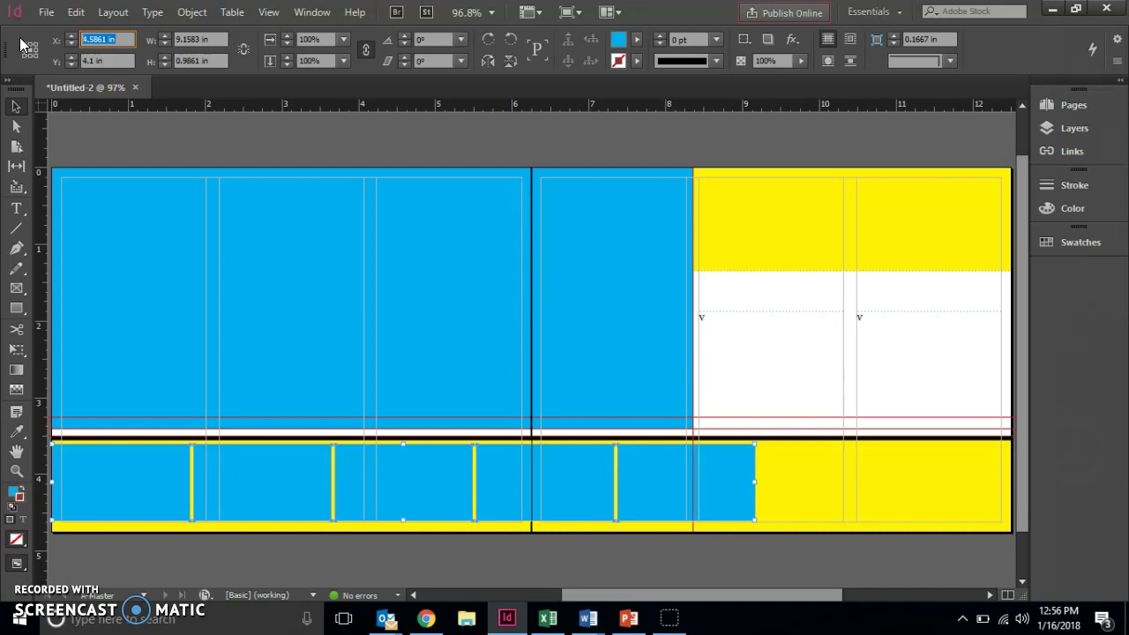
{"action": "type", "text": "6.5"}
{"action": "key", "text": "BackSpace"}
{"action": "type", "text": "25"}
{"action": "key", "text": "Return"}
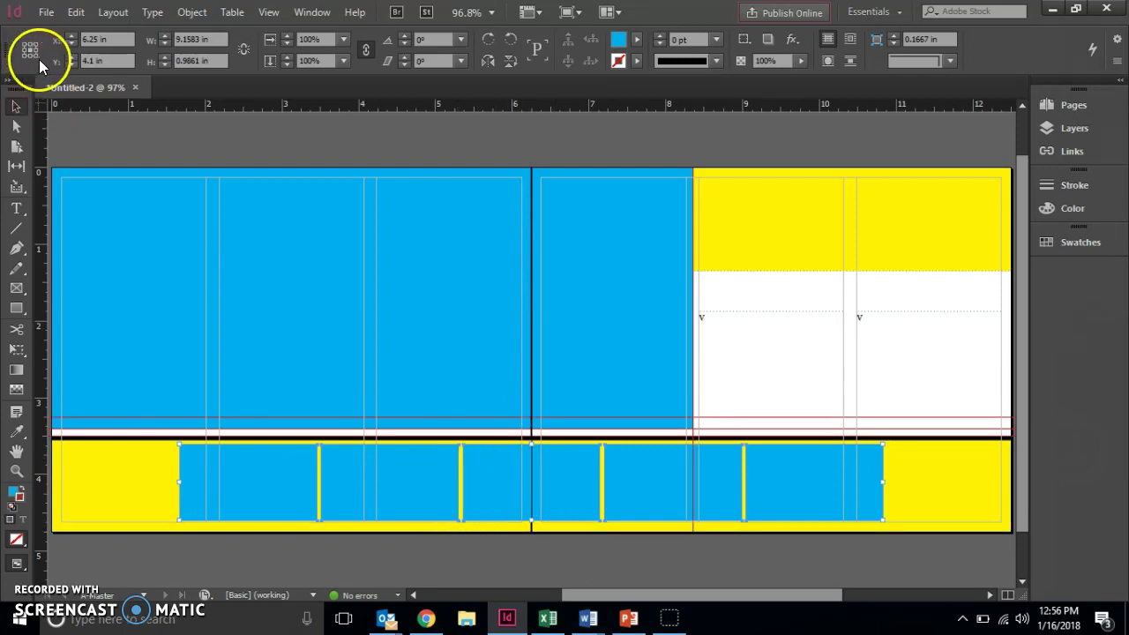
{"action": "left_click", "coordinate": [569, 597]}
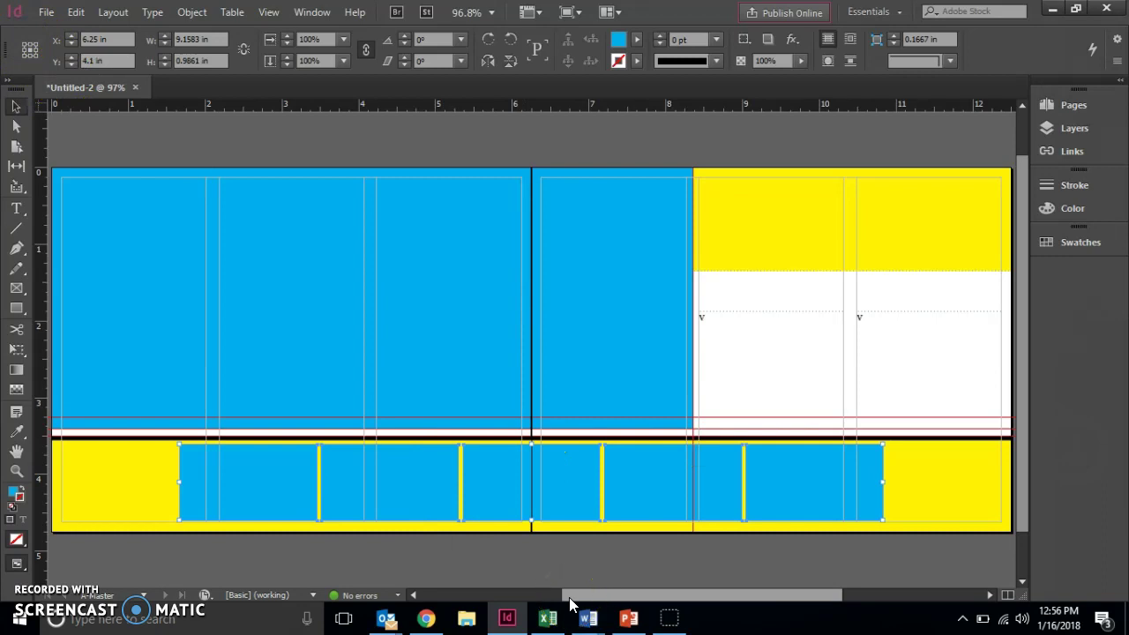